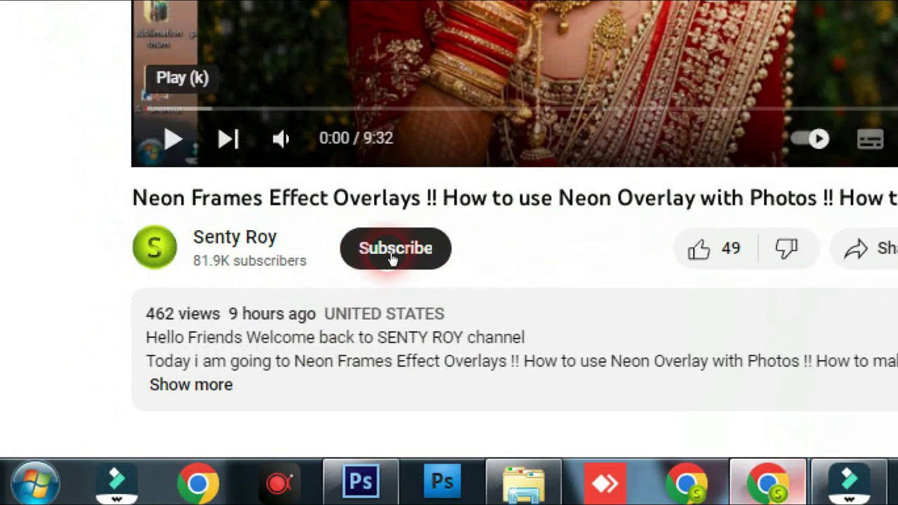
# - Subscribe to the video's channel and set its notification bell to All
pyautogui.click(392, 260)
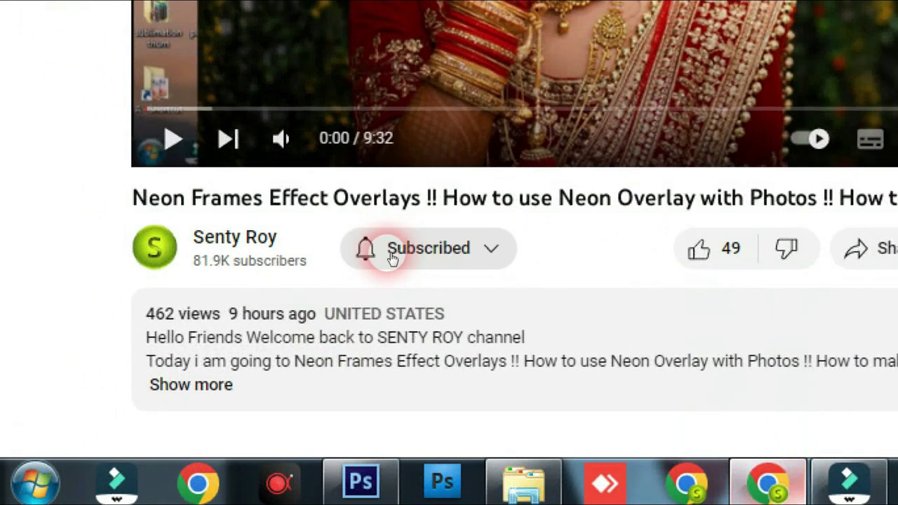
pyautogui.click(484, 251)
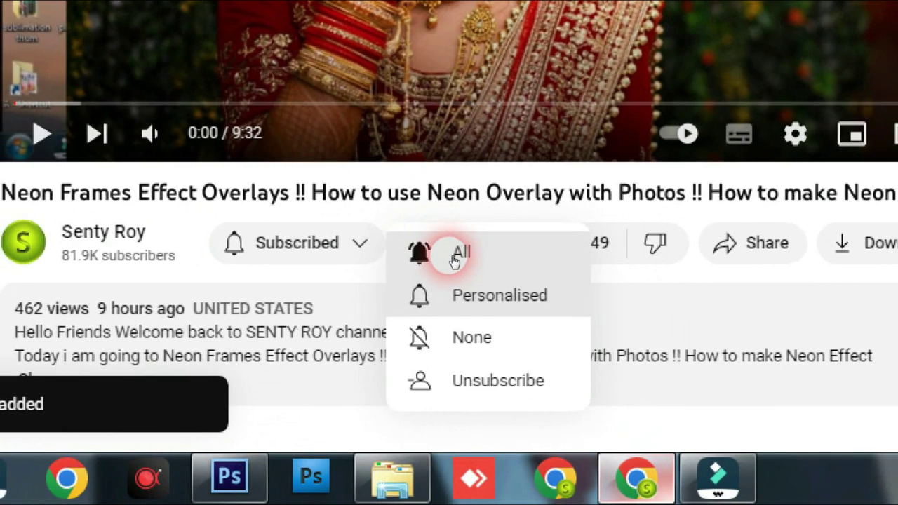
pyautogui.click(452, 261)
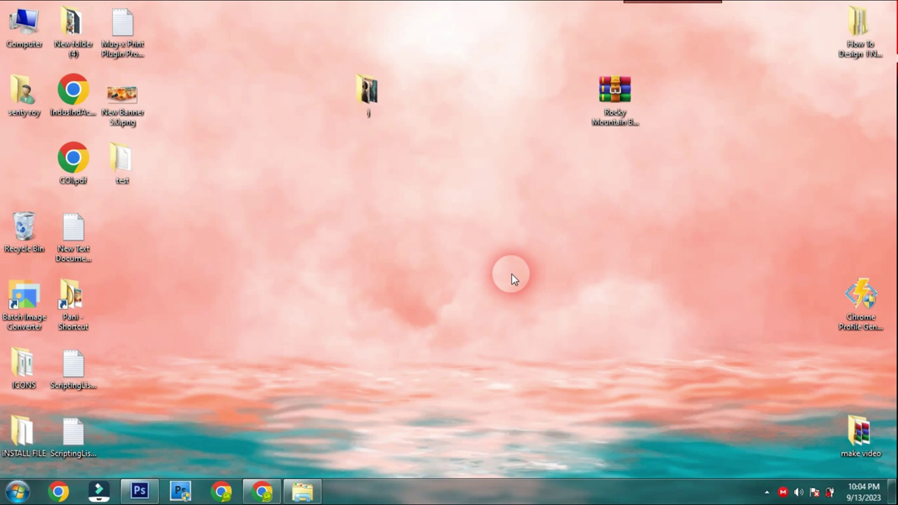
# - Extract the Rocky Mountain backdrops .rar archive with WinRAR using the default settings
pyautogui.moveTo(615, 94); pyautogui.dragTo(551, 184)
pyautogui.moveTo(449, 258); pyautogui.dragTo(442, 261)
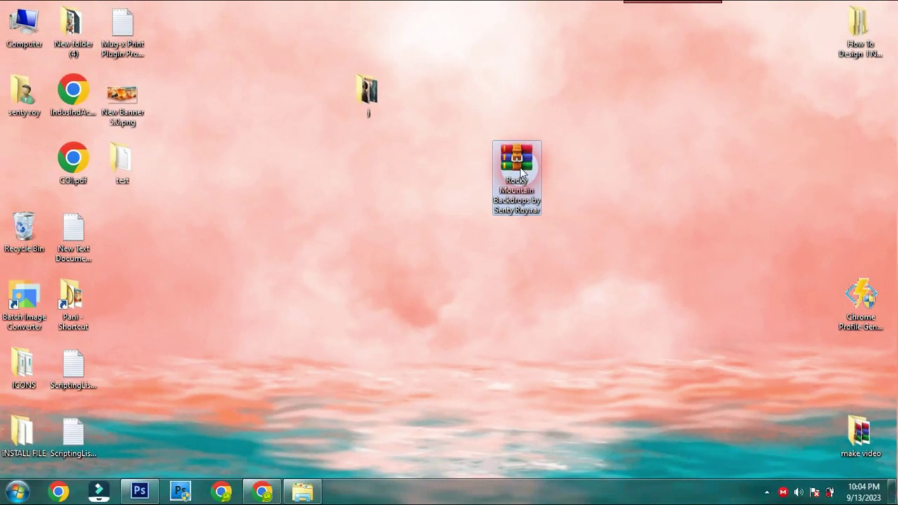
pyautogui.rightClick(521, 172)
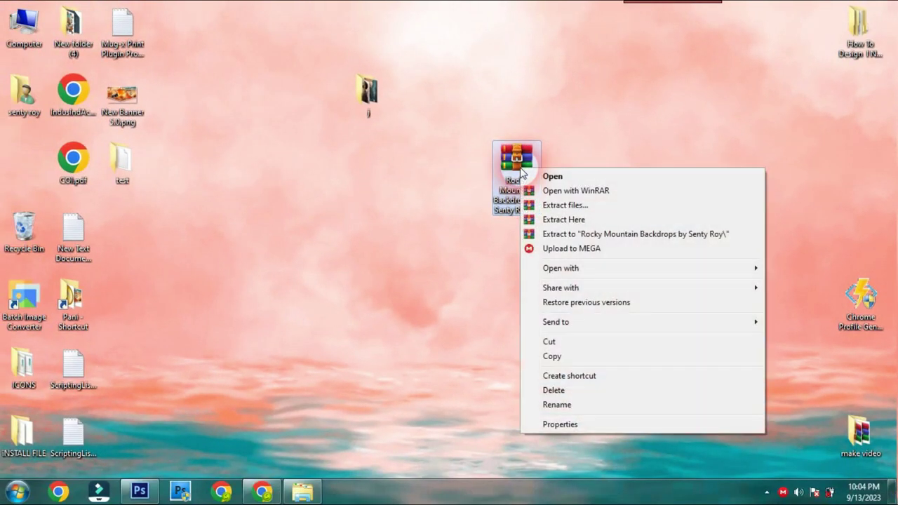
pyautogui.click(580, 208)
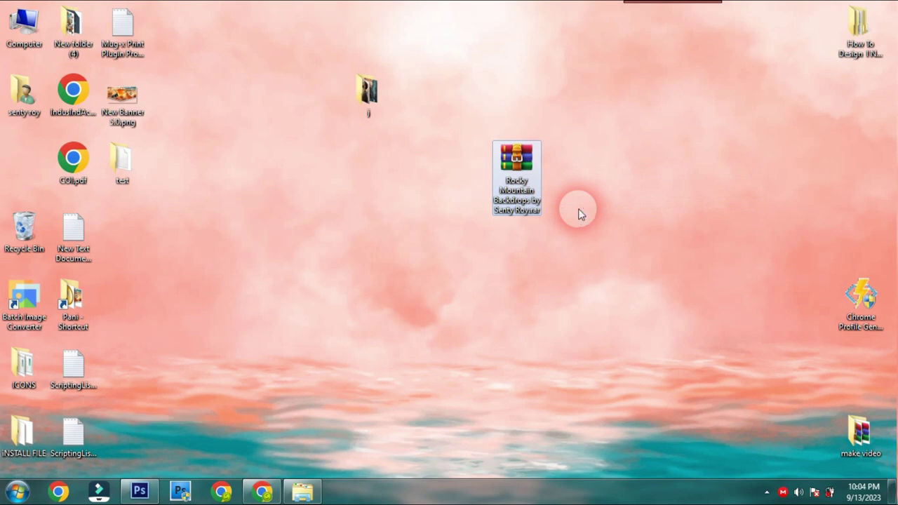
pyautogui.click(484, 394)
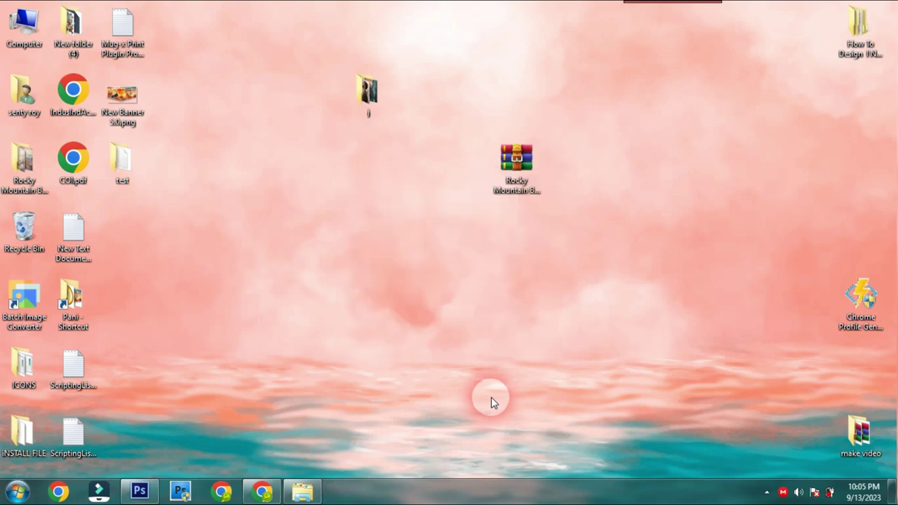
# - Open the extracted Rocky Mountain Backdrops folder in a maximized Explorer window
pyautogui.moveTo(24, 165)
pyautogui.mouseDown()
pyautogui.moveTo(137, 123)
pyautogui.moveTo(455, 186)
pyautogui.mouseUp()
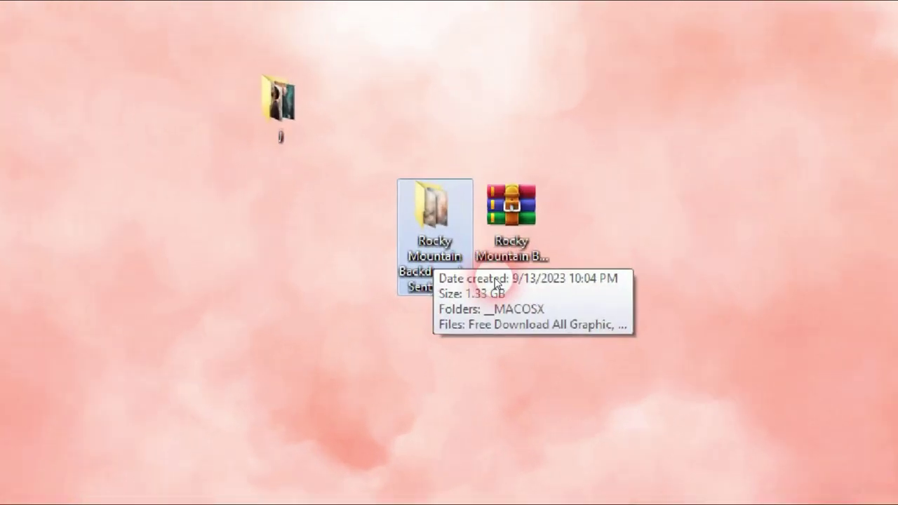
pyautogui.doubleClick(456, 182)
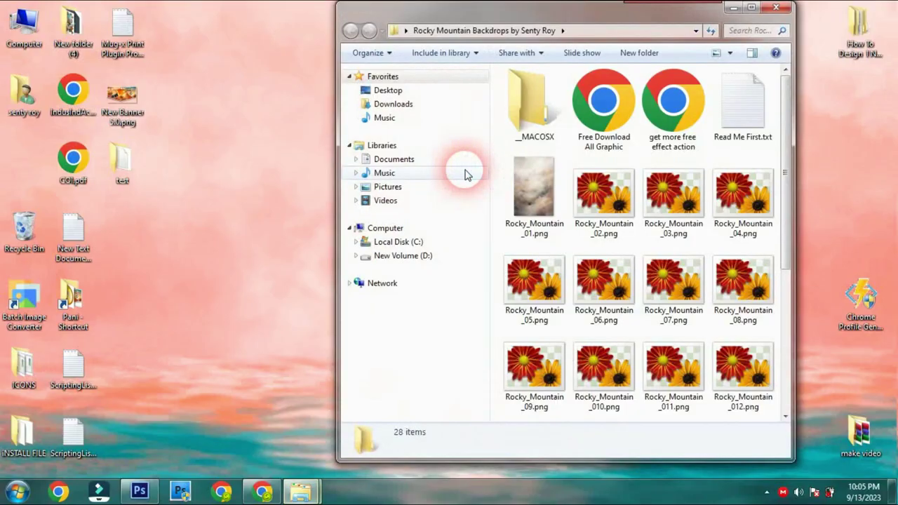
pyautogui.click(752, 7)
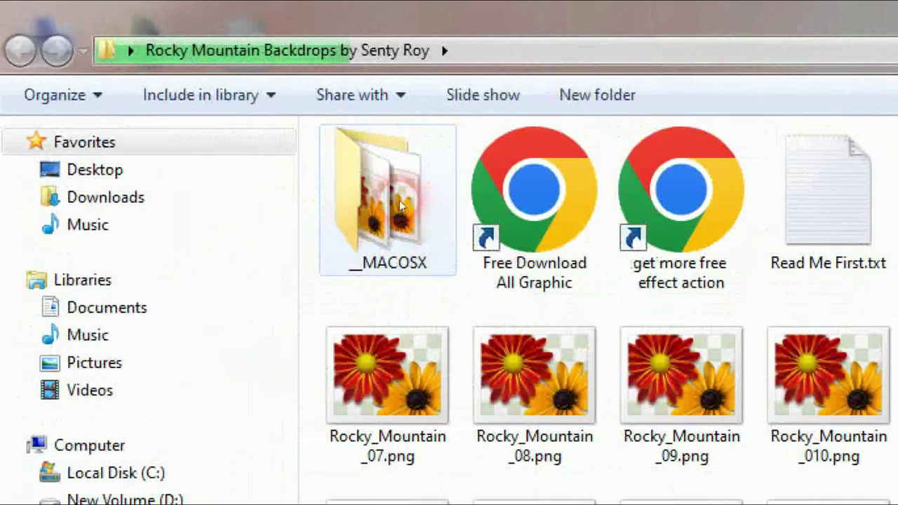
# - Select the _MACOSX folder, files 07–024, both shortcuts and Read Me First.txt
pyautogui.click(207, 116)
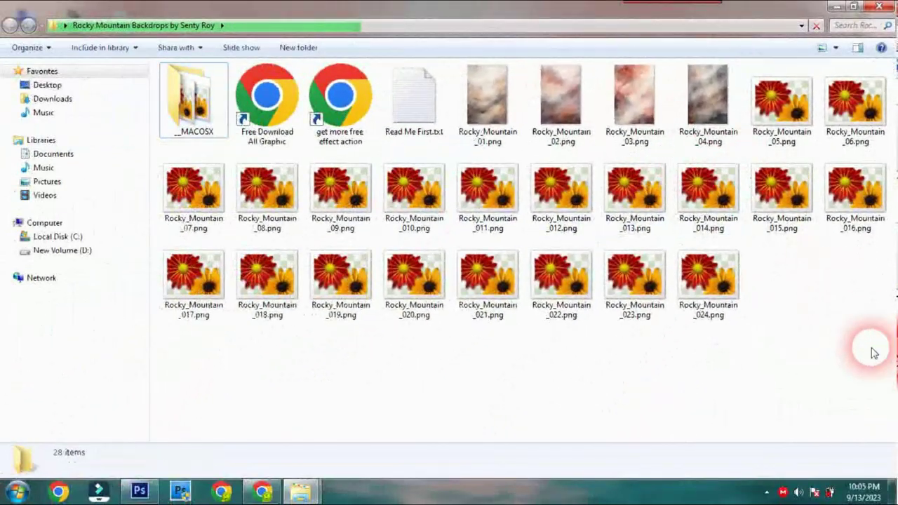
pyautogui.moveTo(871, 349); pyautogui.dragTo(180, 183)
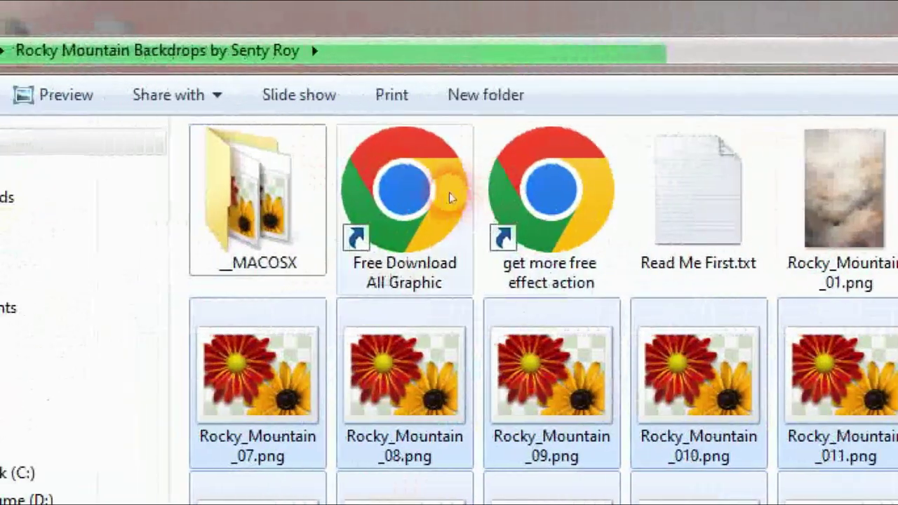
pyautogui.click(388, 136)
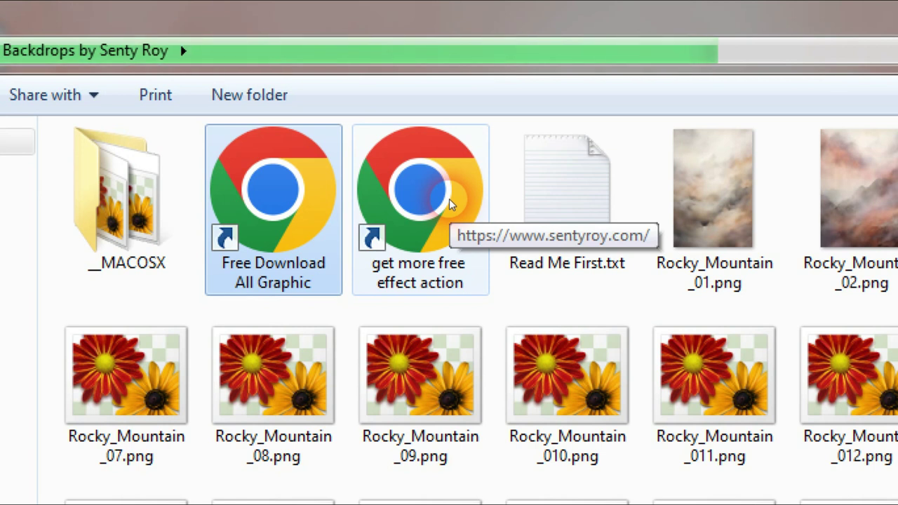
pyautogui.click(449, 199)
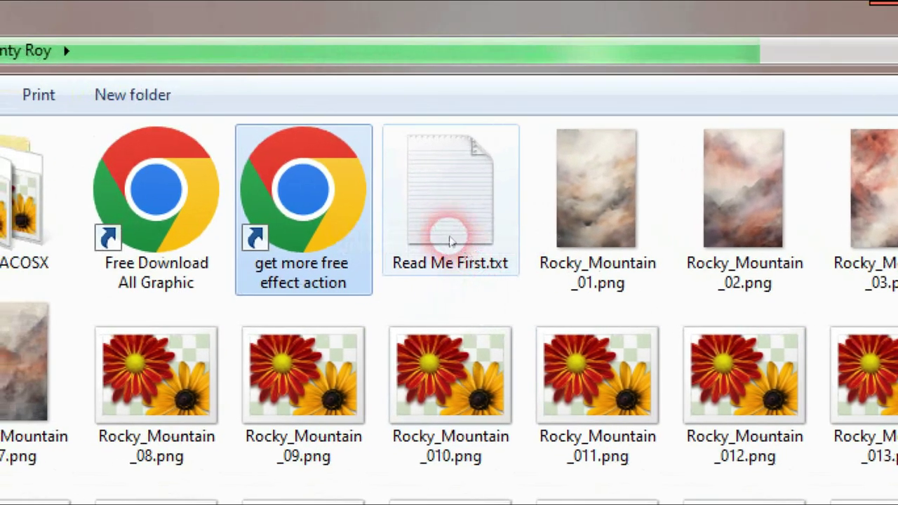
pyautogui.click(572, 261)
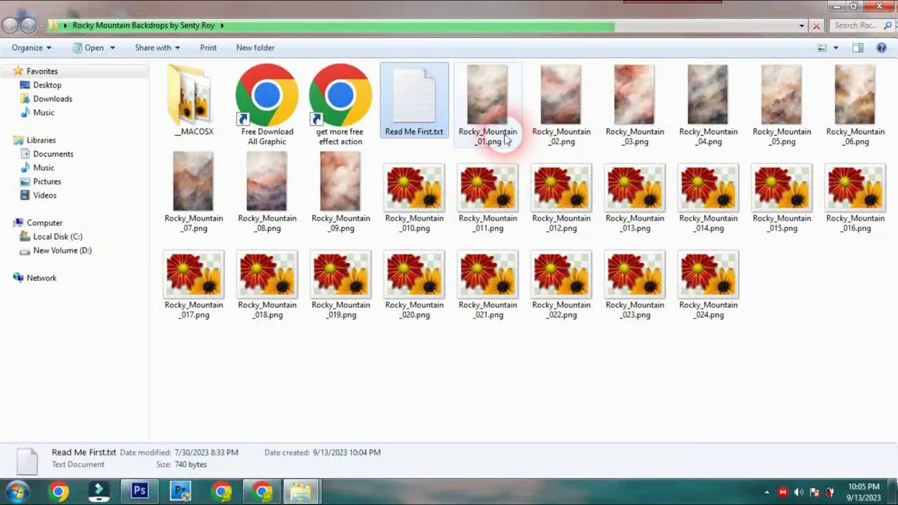
# - Show the backdrops as Extra large icons and inspect Rocky_Mountain_024, 023, 022 and 018
pyautogui.rightClick(551, 333)
pyautogui.moveTo(582, 152)
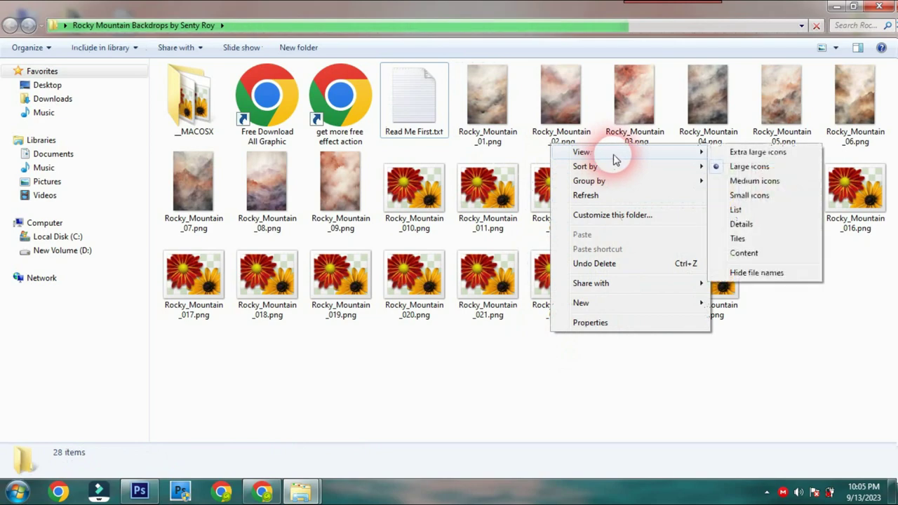
pyautogui.click(748, 155)
pyautogui.moveTo(886, 161); pyautogui.dragTo(890, 435)
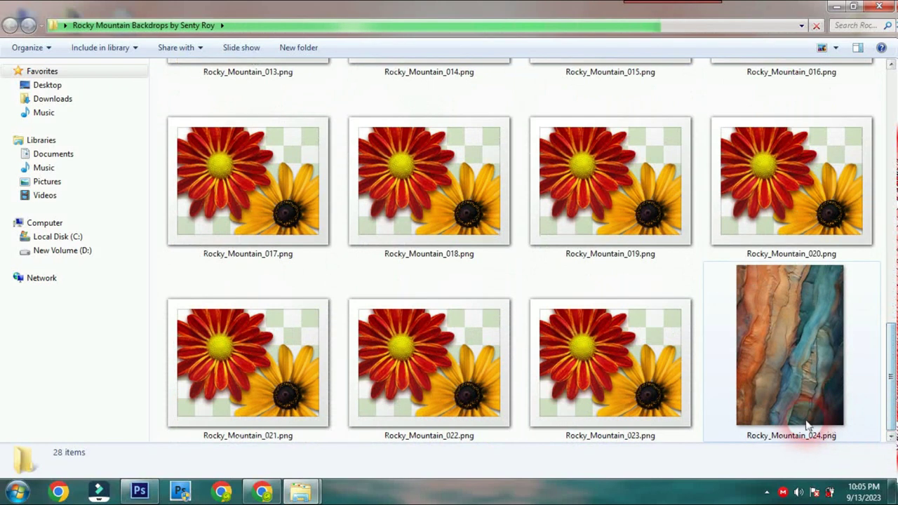
pyautogui.click(798, 415)
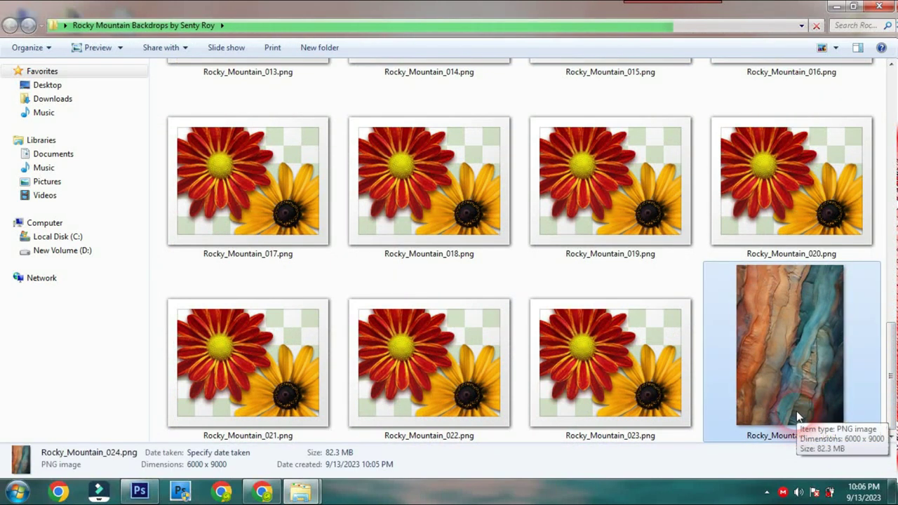
pyautogui.click(662, 393)
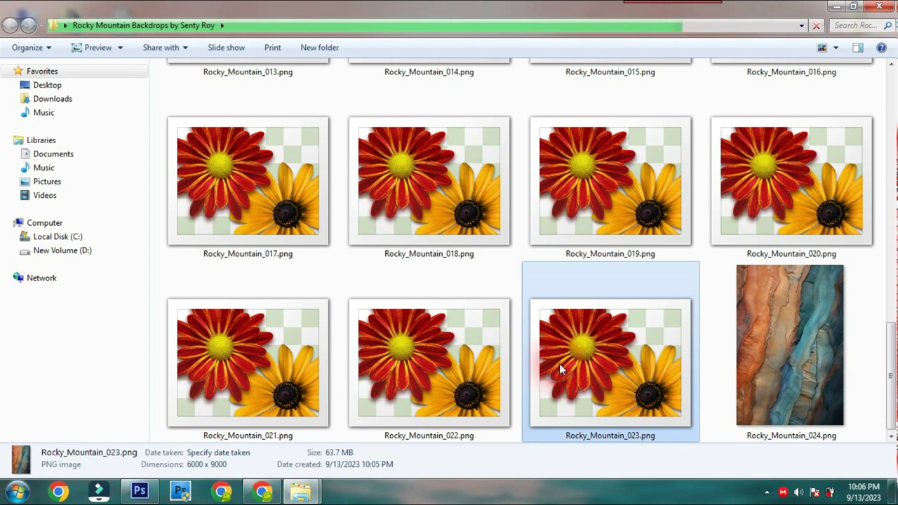
pyautogui.click(497, 351)
pyautogui.click(469, 185)
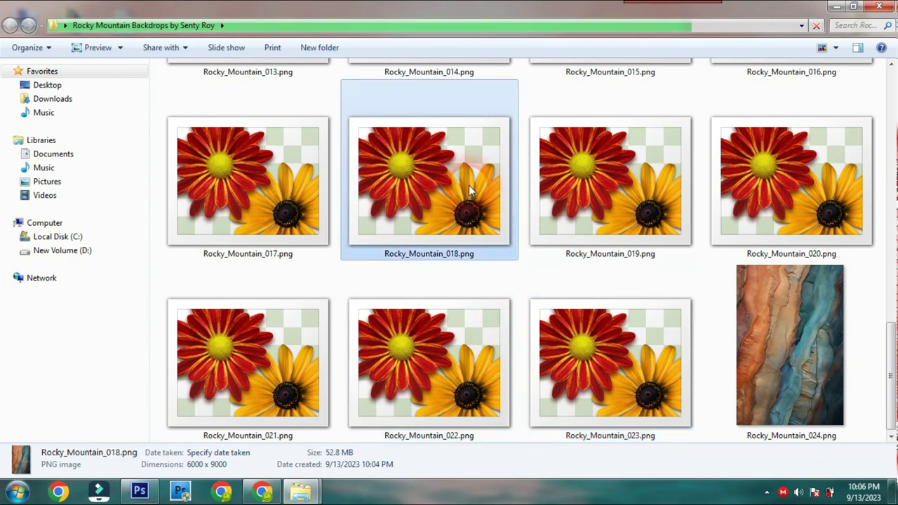
# - Scroll the thumbnails and pick the teal-and-orange Rocky_Mountain_024.png
pyautogui.click(890, 362)
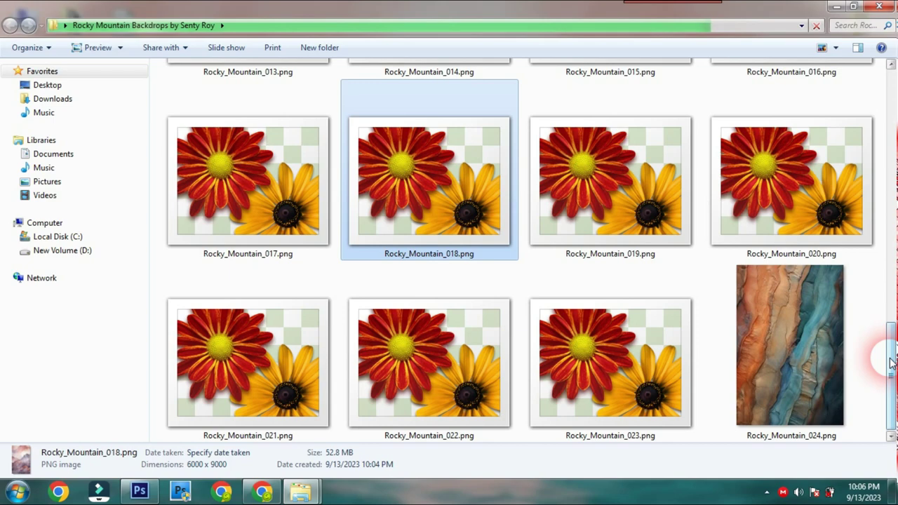
pyautogui.moveTo(890, 363); pyautogui.dragTo(892, 123)
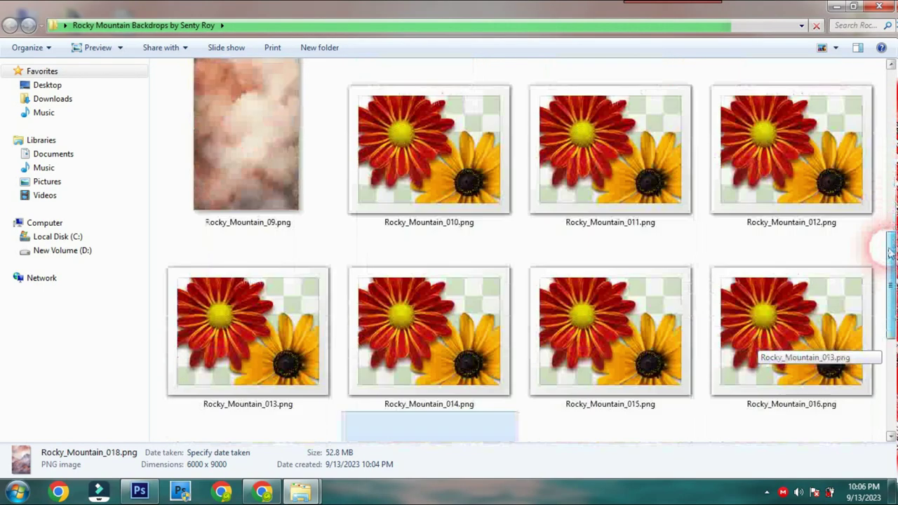
pyautogui.moveTo(893, 121); pyautogui.dragTo(890, 361)
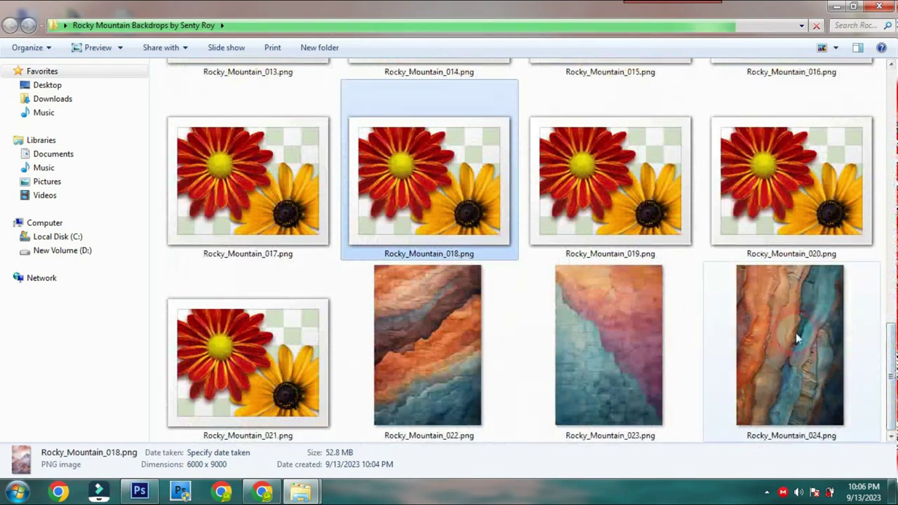
pyautogui.click(868, 325)
pyautogui.moveTo(890, 325)
pyautogui.mouseDown()
pyautogui.moveTo(888, 222)
pyautogui.moveTo(893, 368)
pyautogui.mouseUp()
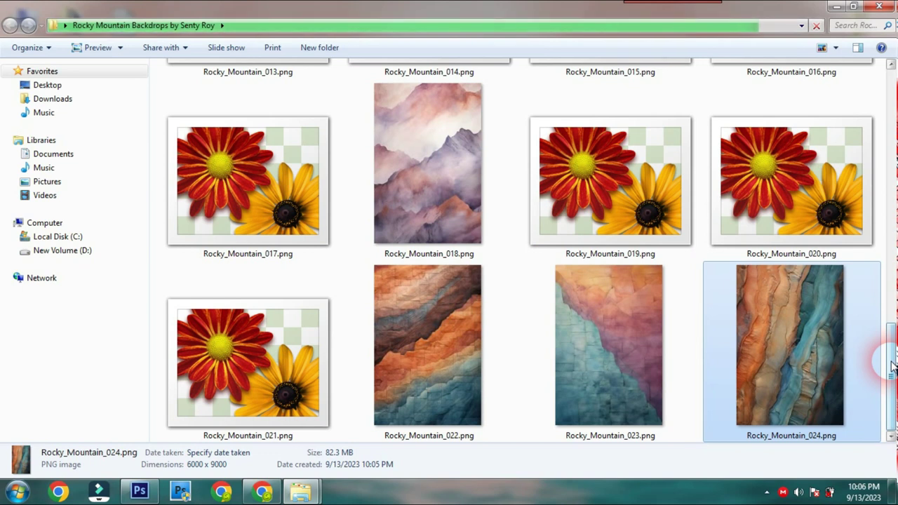
# - Drag Rocky_Mountain_024.png from Explorer into Photoshop to open it
pyautogui.click(140, 491)
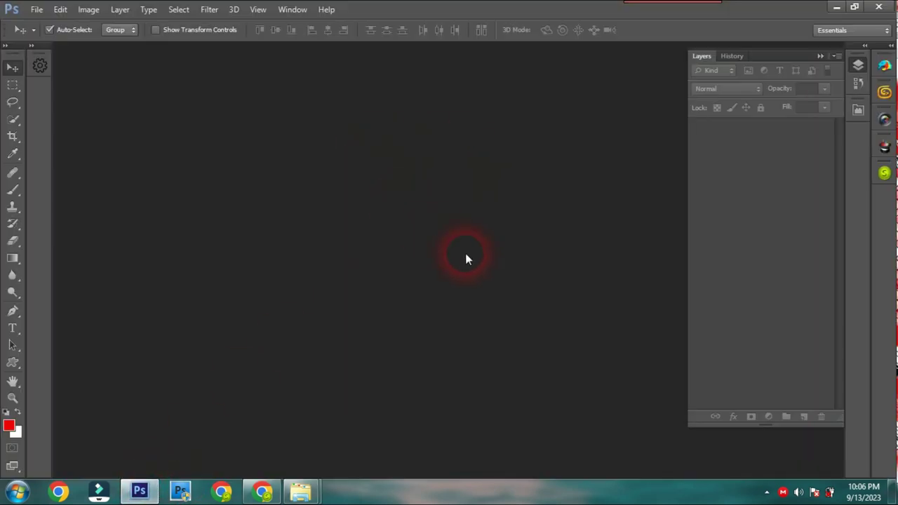
pyautogui.click(836, 6)
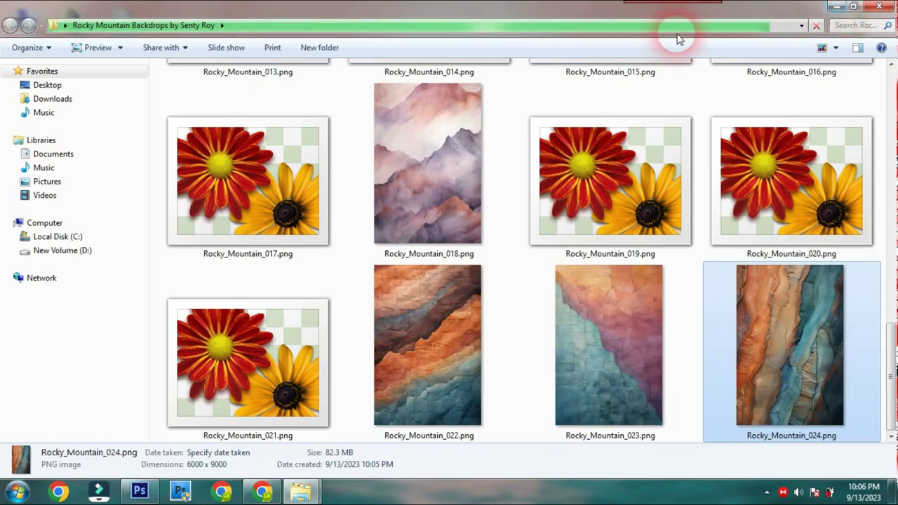
pyautogui.moveTo(791, 329); pyautogui.dragTo(145, 495)
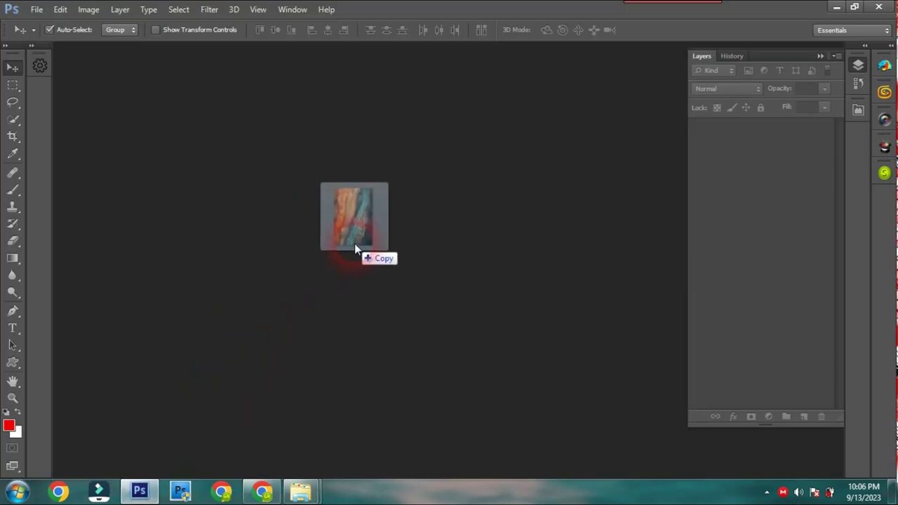
pyautogui.moveTo(145, 495); pyautogui.dragTo(406, 290)
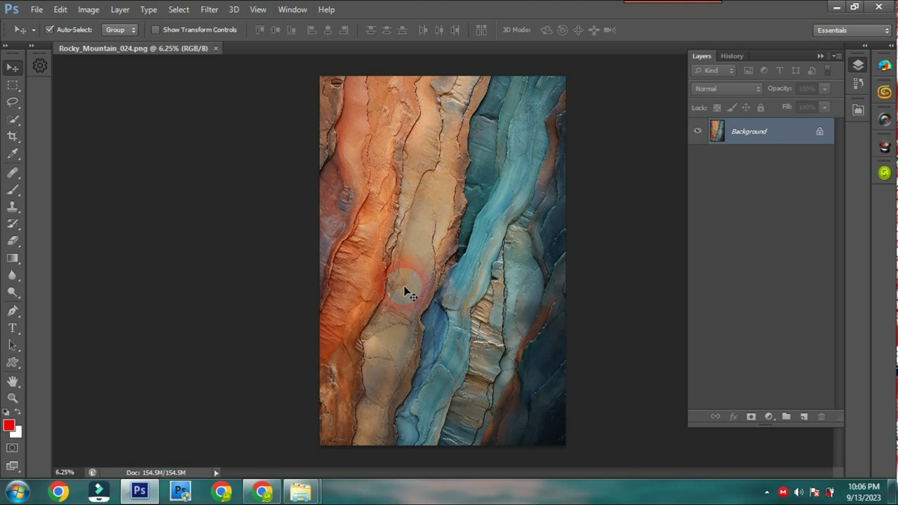
# - Check Image Size in inches (20 × 30 at 300 resolution), then cancel without changes
pyautogui.click(90, 14)
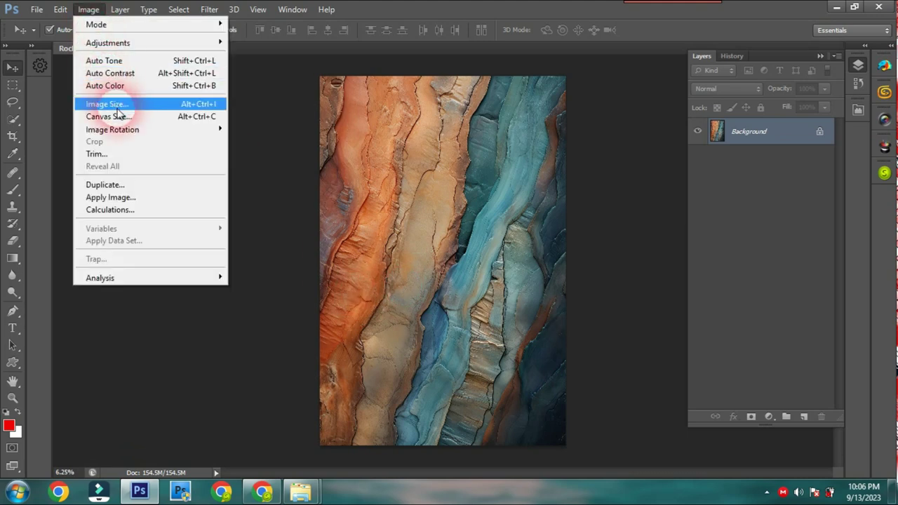
pyautogui.click(119, 104)
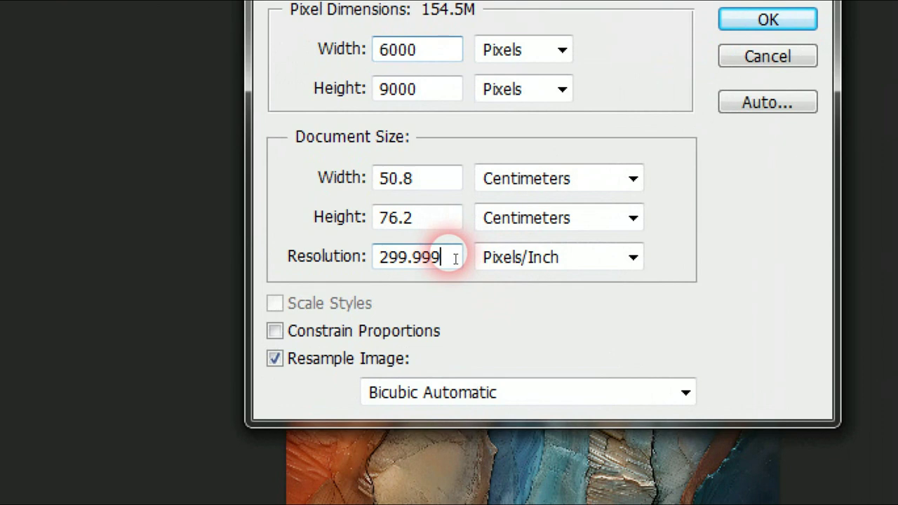
pyautogui.moveTo(400, 232); pyautogui.dragTo(363, 231)
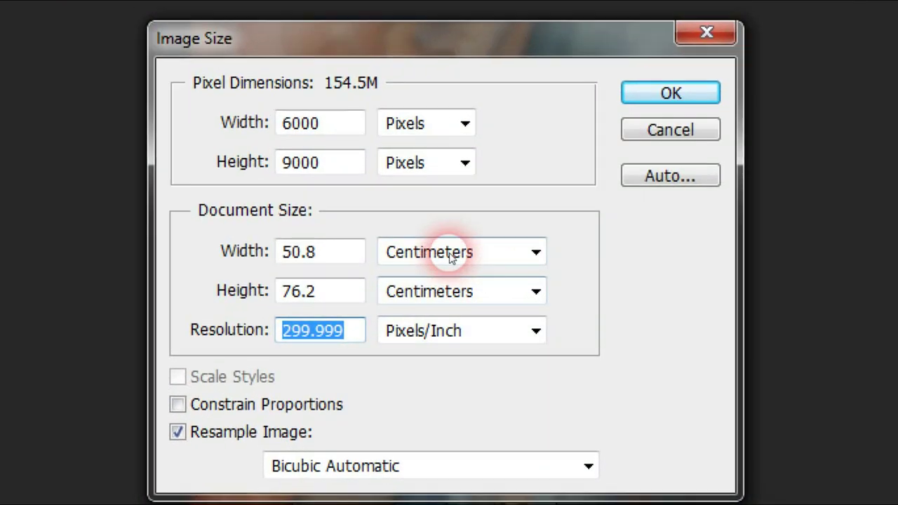
pyautogui.click(470, 227)
pyautogui.click(426, 275)
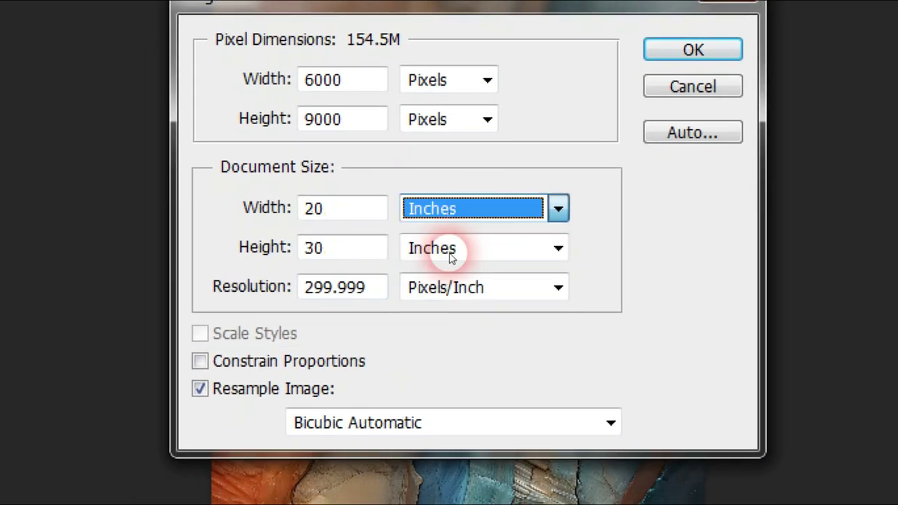
pyautogui.click(317, 227)
pyautogui.doubleClick(318, 226)
pyautogui.doubleClick(455, 255)
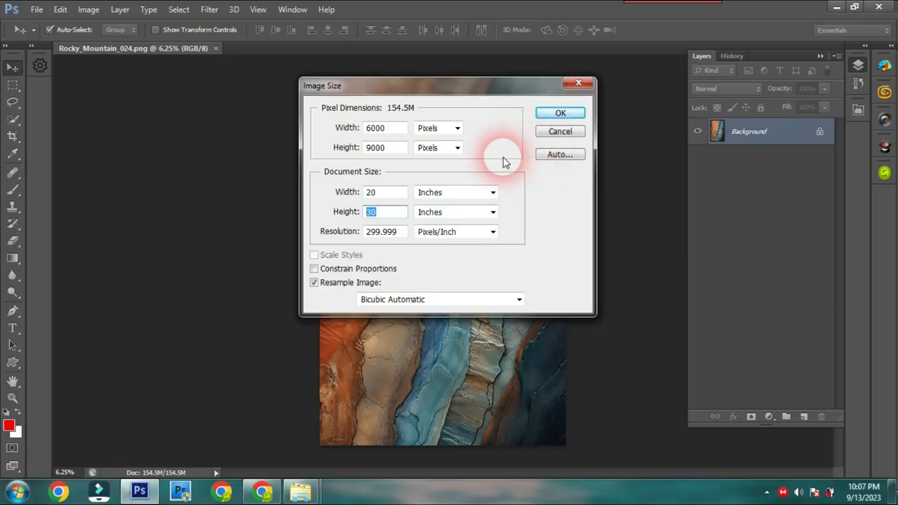
pyautogui.click(561, 132)
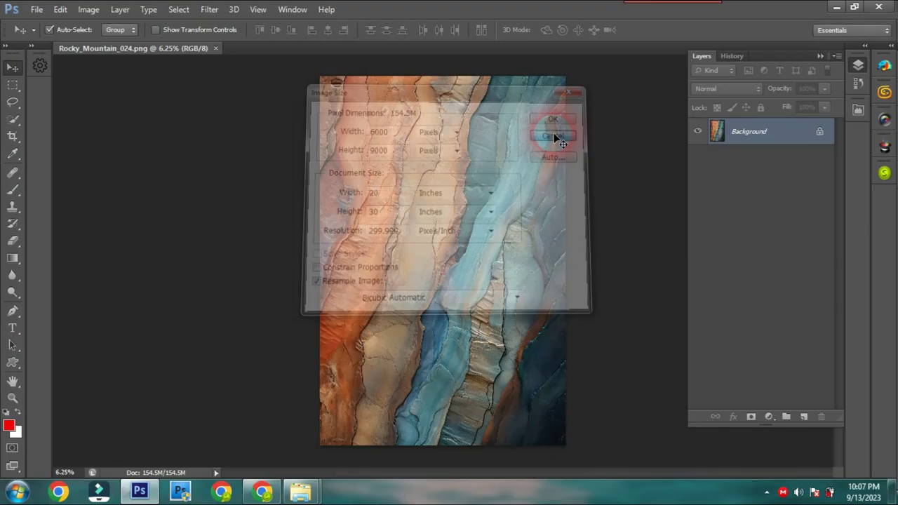
pyautogui.moveTo(449, 205); pyautogui.dragTo(395, 234)
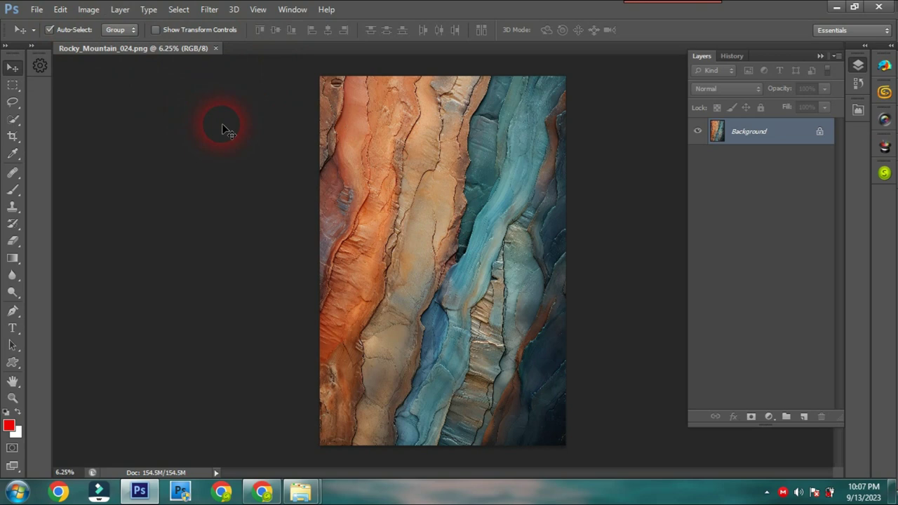
# - Place 9.psd from D:\demo photos\png semple into the backdrop document
pyautogui.click(38, 10)
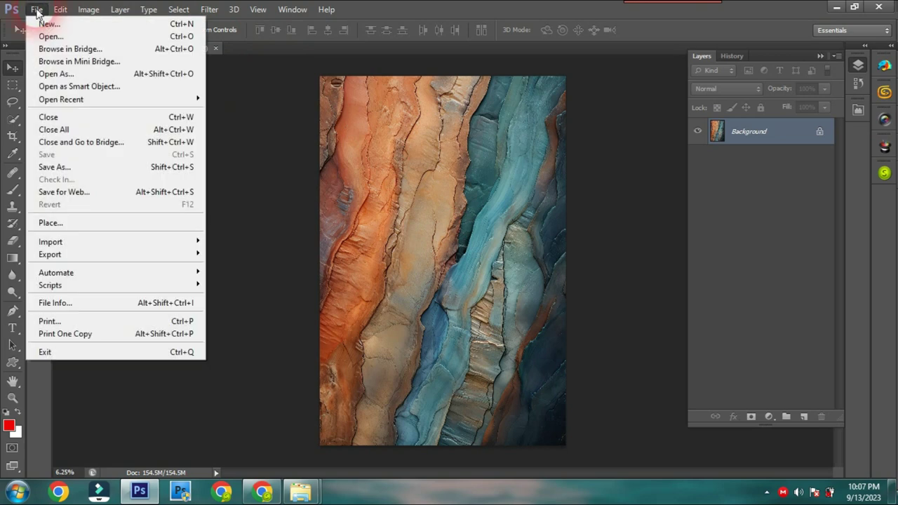
pyautogui.click(66, 227)
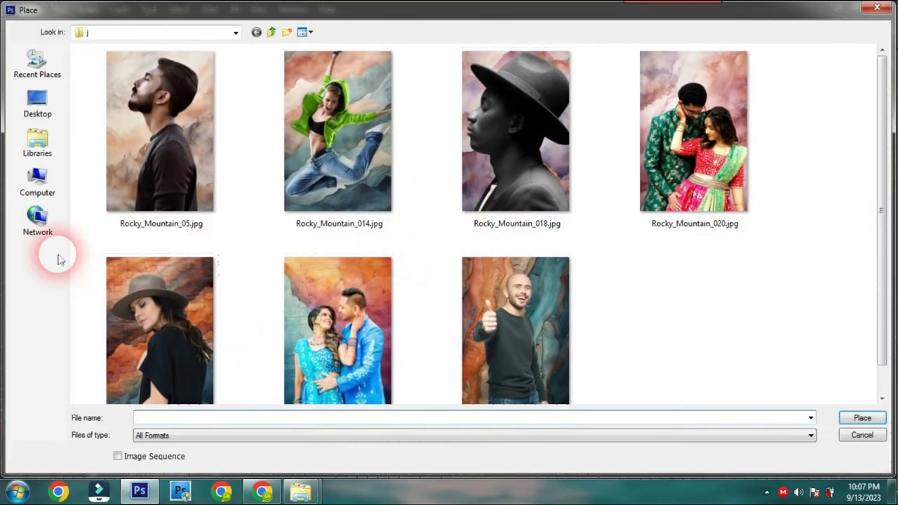
pyautogui.click(38, 179)
pyautogui.doubleClick(281, 91)
pyautogui.doubleClick(325, 95)
pyautogui.doubleClick(138, 105)
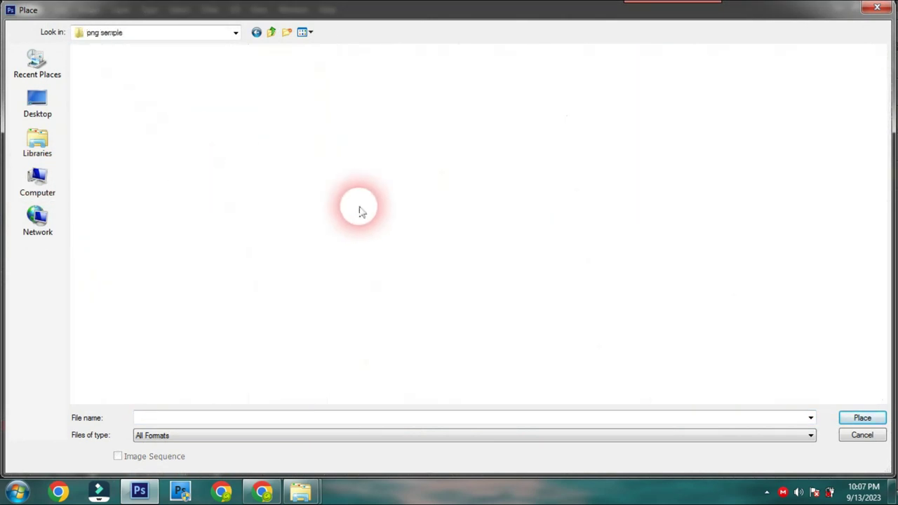
pyautogui.scroll(-3, 800, 274)
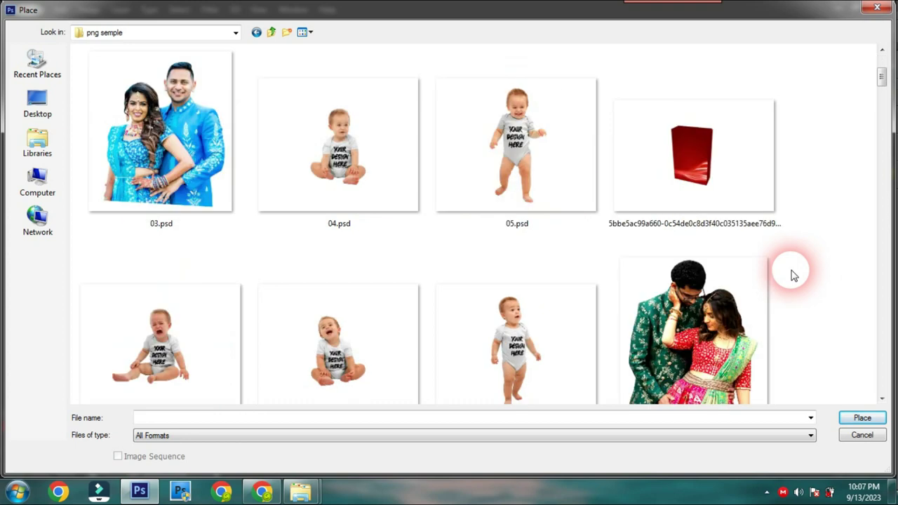
pyautogui.scroll(-3, 793, 275)
pyautogui.click(717, 190)
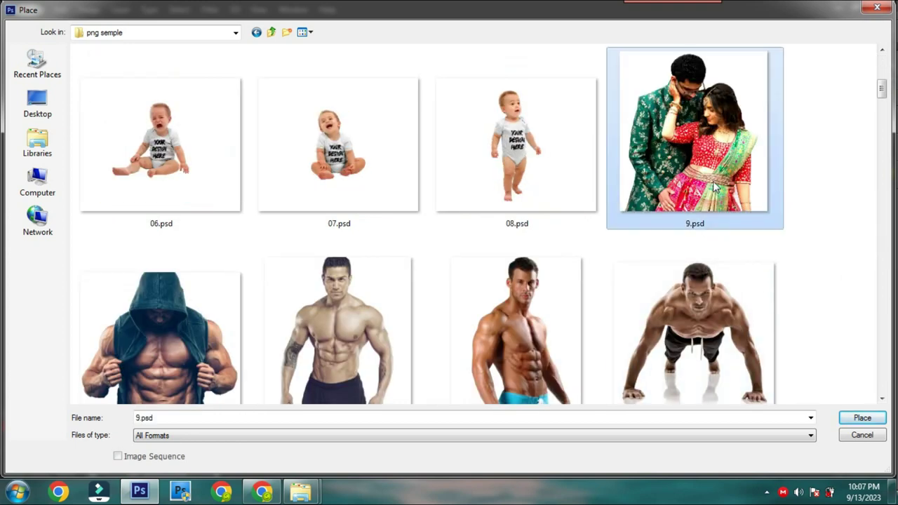
pyautogui.doubleClick(670, 191)
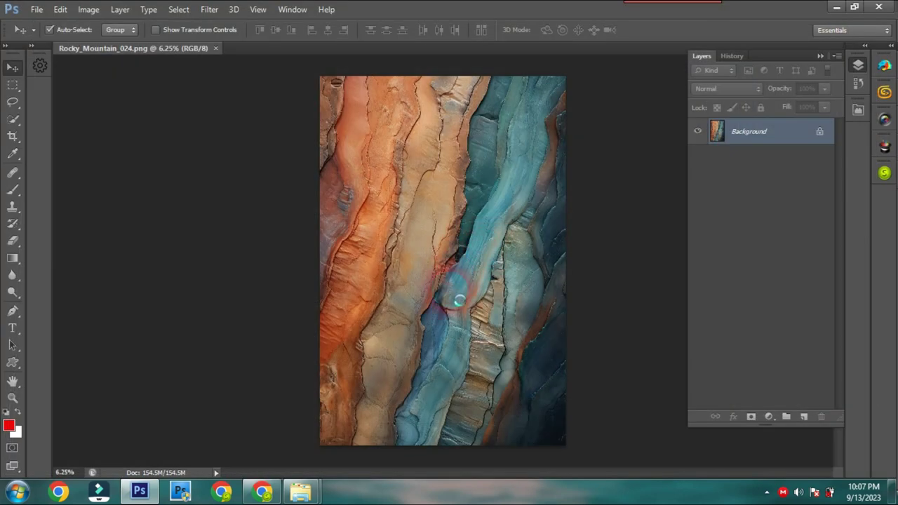
# - Scale the placed couple to about 210%, position it at the canvas bottom and commit
pyautogui.moveTo(453, 312); pyautogui.dragTo(407, 443)
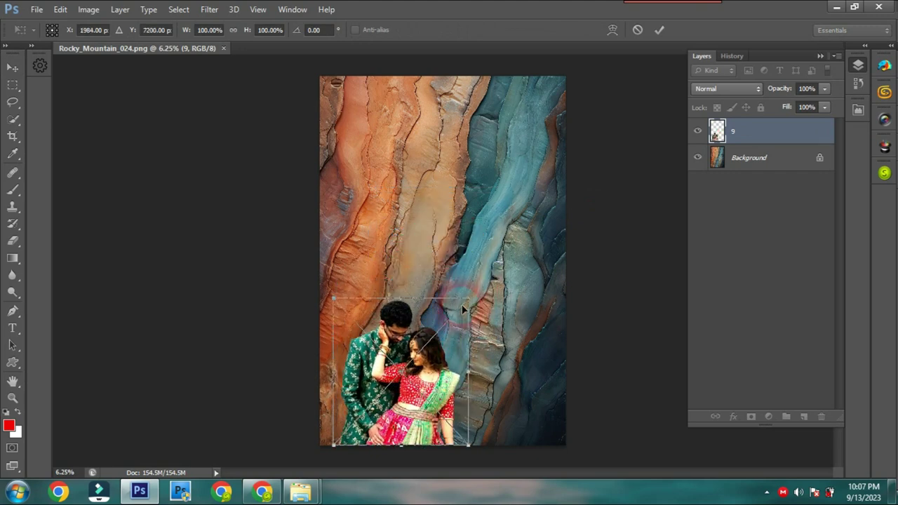
pyautogui.moveTo(478, 290); pyautogui.dragTo(609, 127)
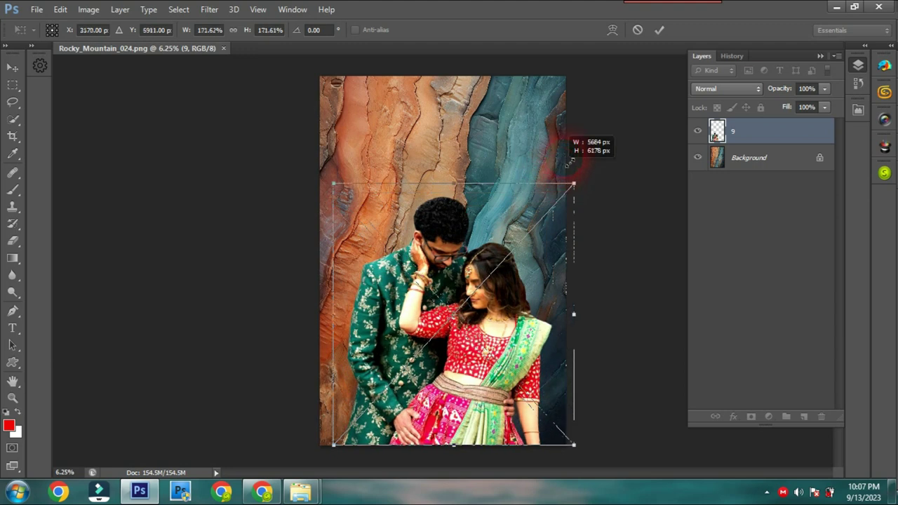
pyautogui.moveTo(555, 317); pyautogui.dragTo(525, 317)
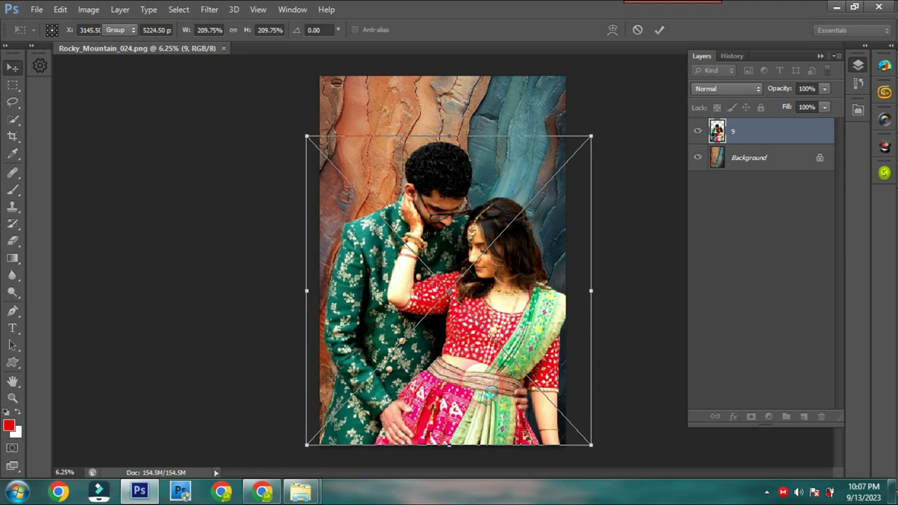
pyautogui.press('Return')
pyautogui.moveTo(482, 383); pyautogui.dragTo(482, 382)
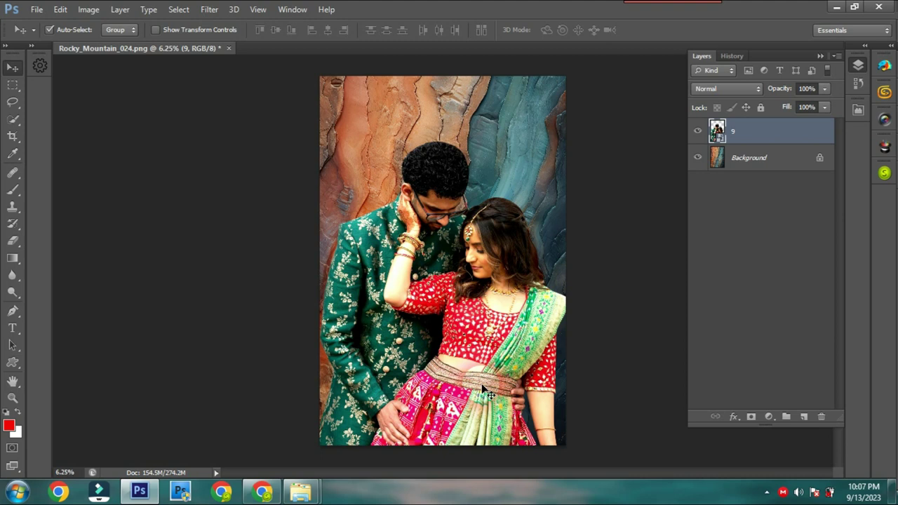
pyautogui.click(721, 301)
# - Delete layer 9, then rotate the canvas 90° CW and then 180°
pyautogui.moveTo(792, 131); pyautogui.dragTo(822, 417)
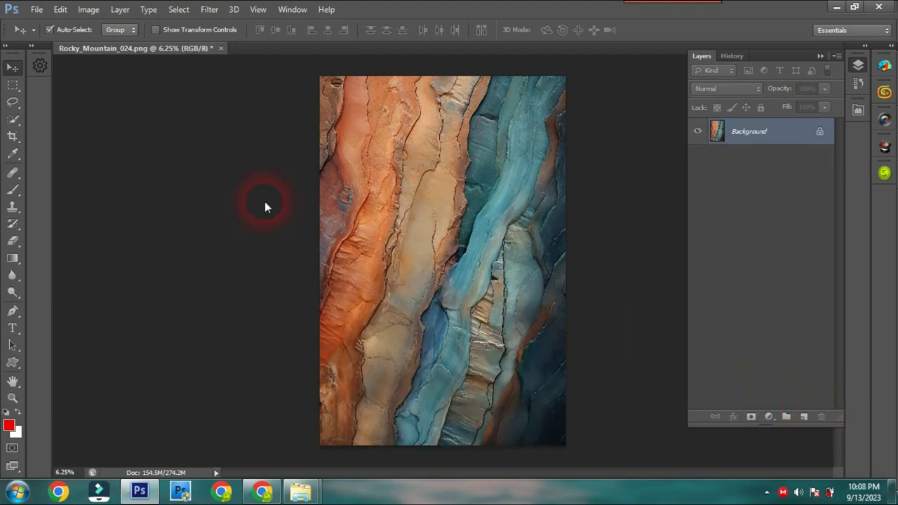
pyautogui.click(81, 12)
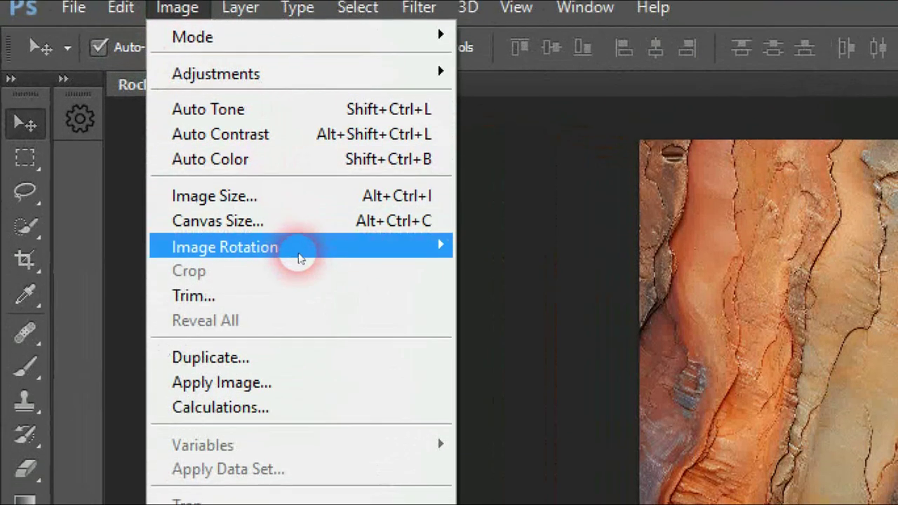
pyautogui.moveTo(202, 249)
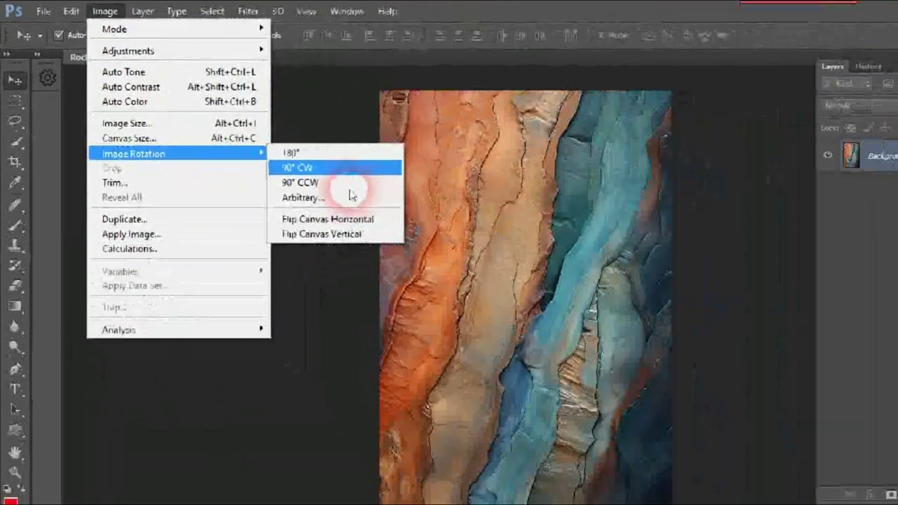
pyautogui.click(463, 249)
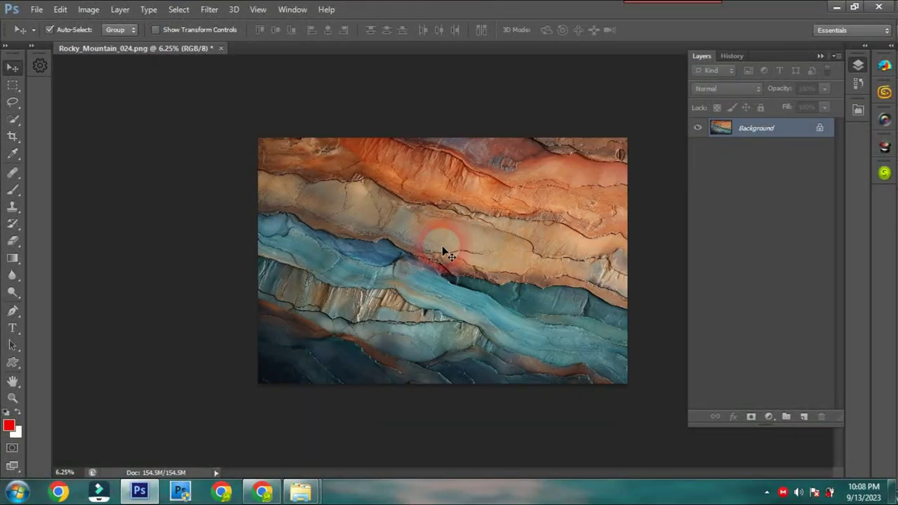
pyautogui.click(88, 10)
pyautogui.moveTo(112, 130)
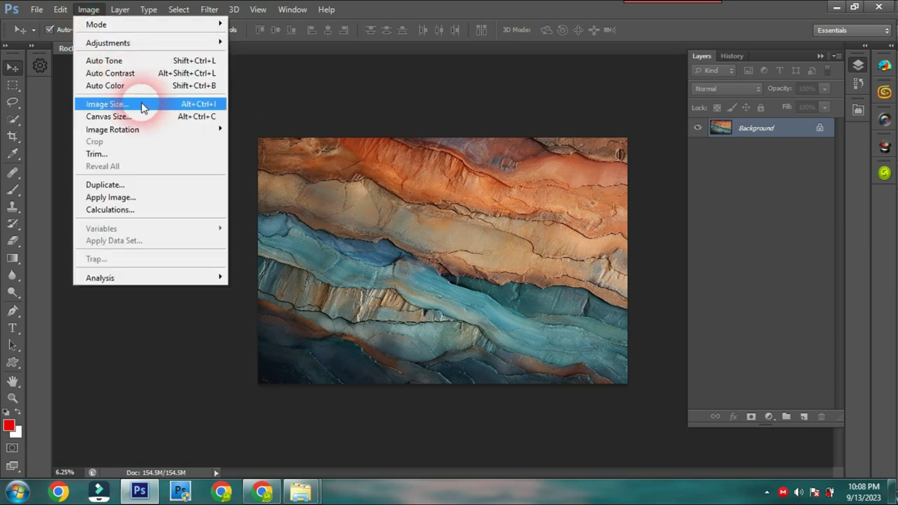
pyautogui.click(245, 130)
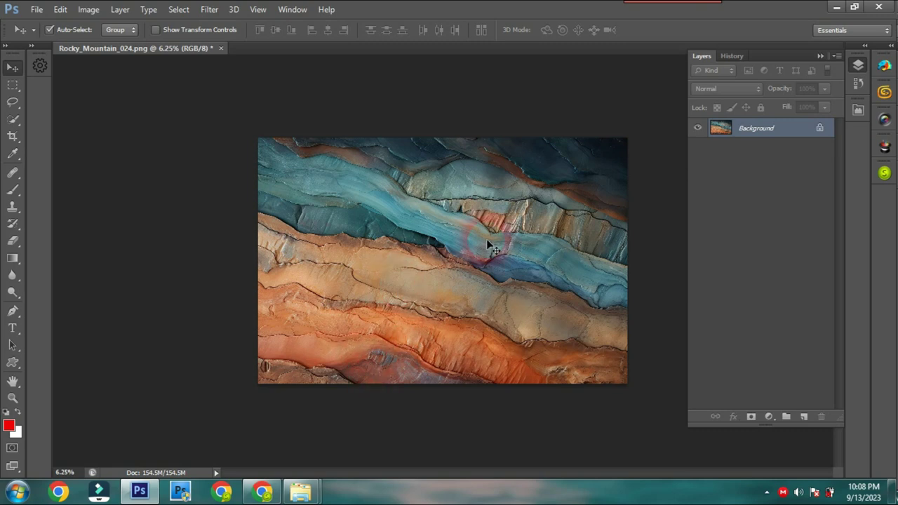
# - Place couple photo 02, scale it to about 249% and commit its position
pyautogui.click(36, 10)
pyautogui.click(100, 223)
pyautogui.moveTo(484, 321); pyautogui.dragTo(464, 377)
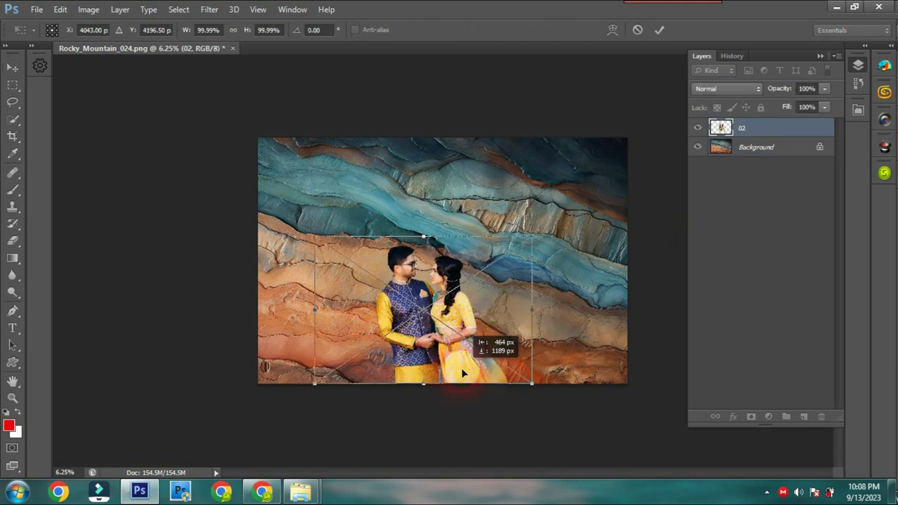
pyautogui.moveTo(532, 245); pyautogui.dragTo(646, 165)
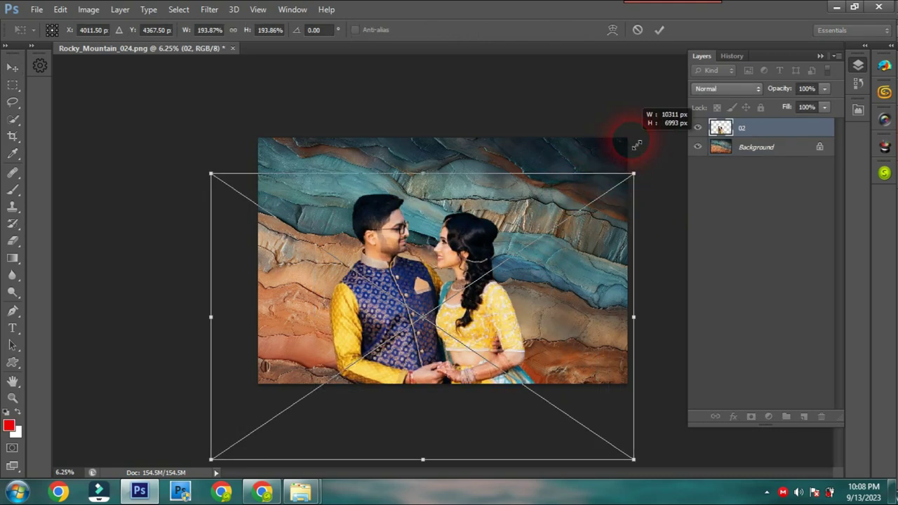
pyautogui.moveTo(521, 305); pyautogui.dragTo(535, 293)
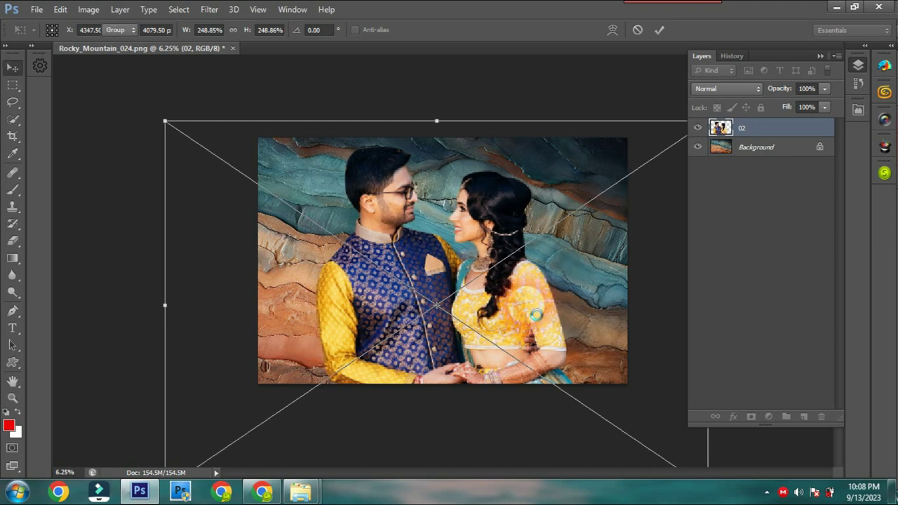
pyautogui.press('Return')
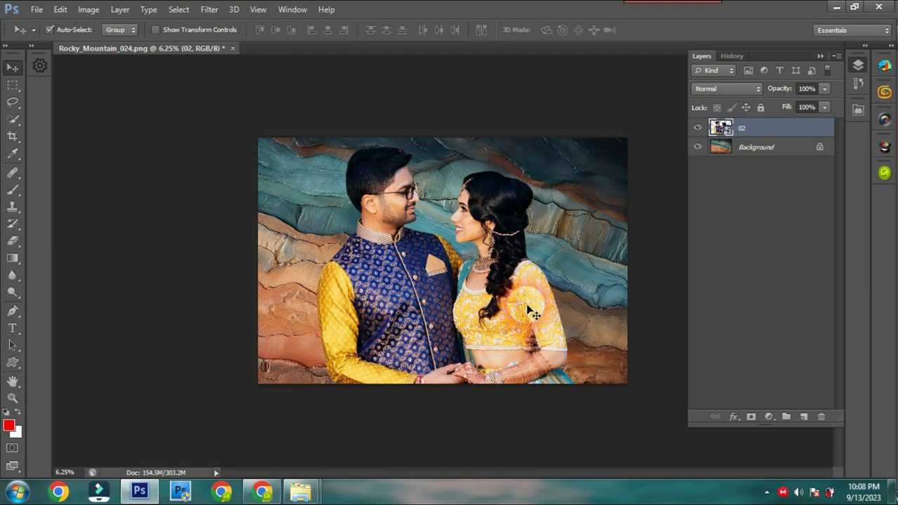
pyautogui.moveTo(300, 491)
pyautogui.click(397, 440)
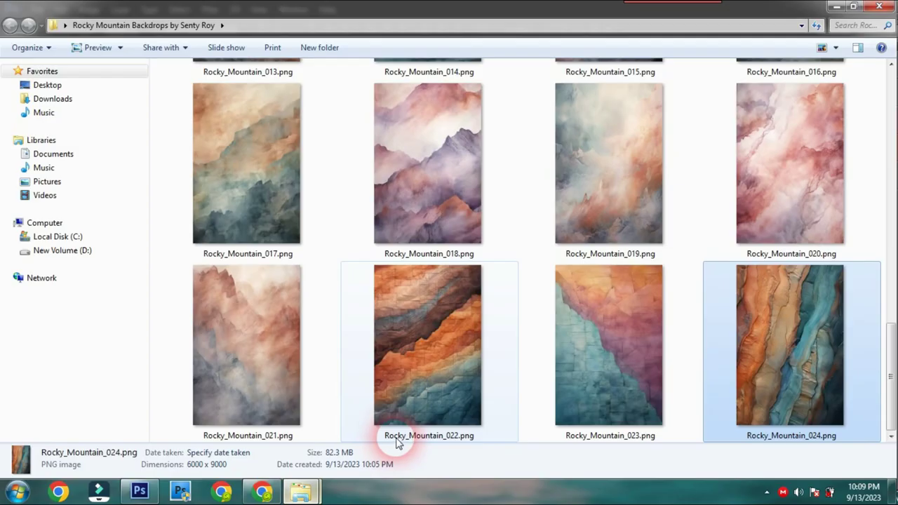
pyautogui.click(836, 6)
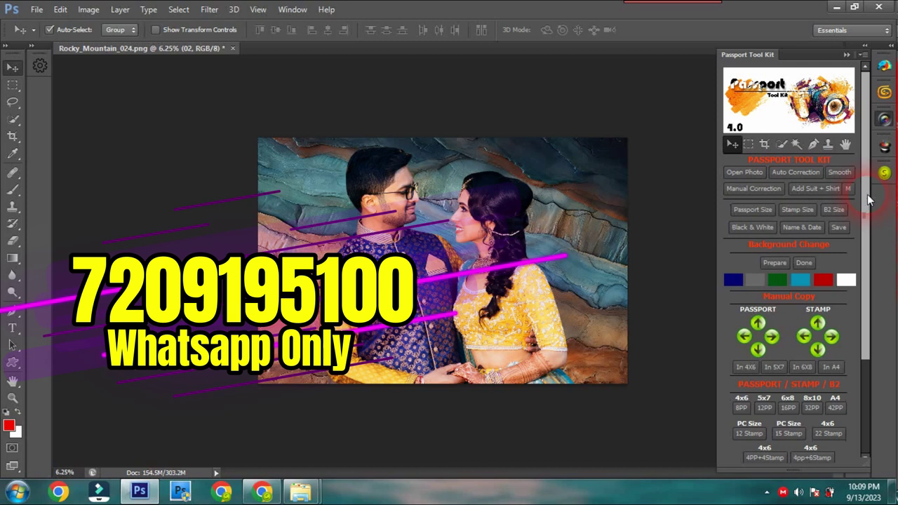
# - Open the Passport Tool Kit's Manual Correction dialog and move it off the photo
pyautogui.moveTo(868, 200)
pyautogui.mouseDown()
pyautogui.moveTo(868, 313)
pyautogui.moveTo(867, 243)
pyautogui.mouseUp()
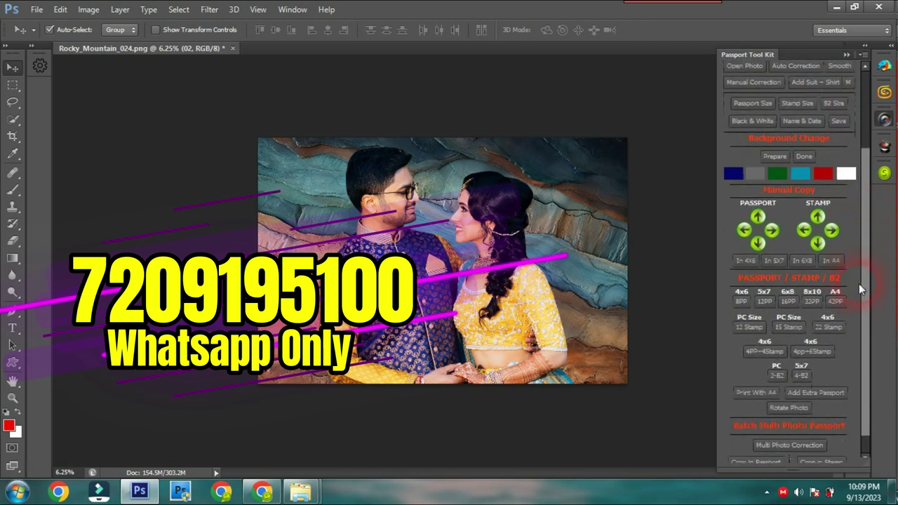
pyautogui.moveTo(867, 213)
pyautogui.mouseDown()
pyautogui.moveTo(865, 265)
pyautogui.moveTo(860, 177)
pyautogui.moveTo(872, 250)
pyautogui.moveTo(869, 199)
pyautogui.mouseUp()
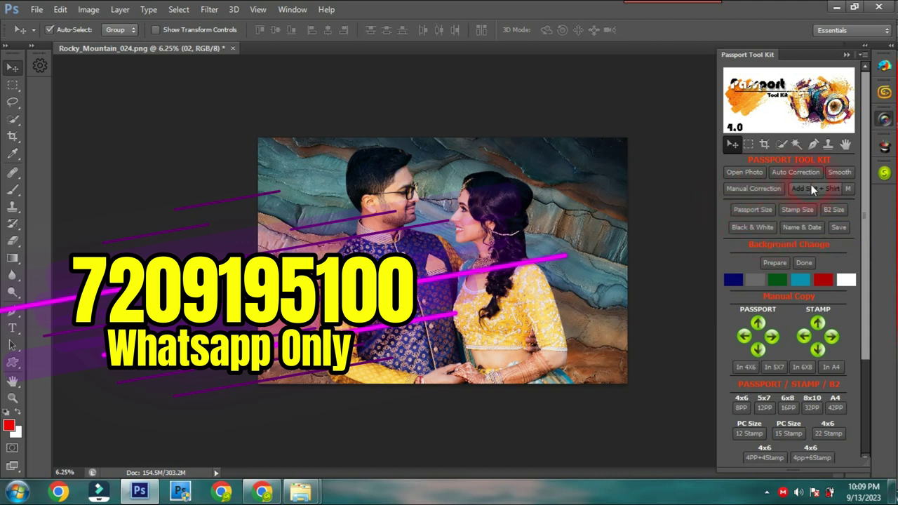
pyautogui.click(742, 188)
pyautogui.moveTo(452, 95)
pyautogui.mouseDown()
pyautogui.moveTo(681, 133)
pyautogui.moveTo(669, 144)
pyautogui.mouseUp()
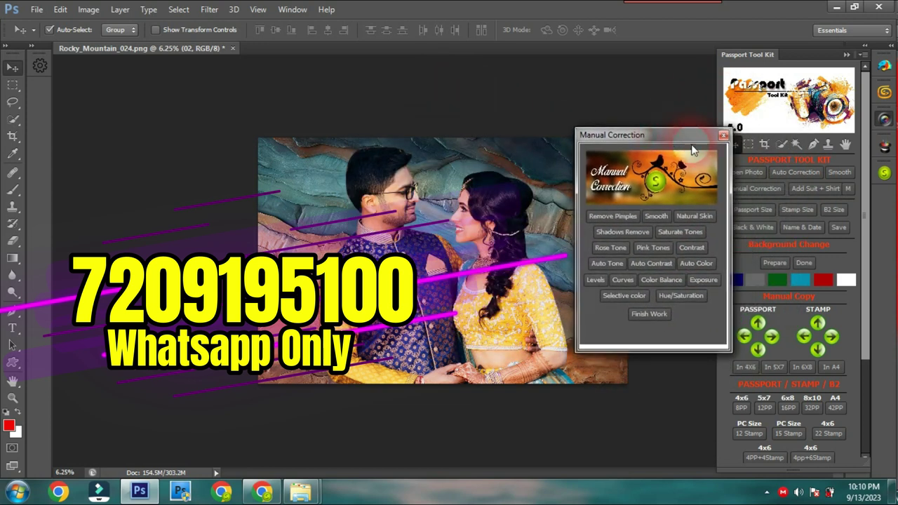
# - Close the Manual Correction dialog without applying any retouching
pyautogui.click(724, 136)
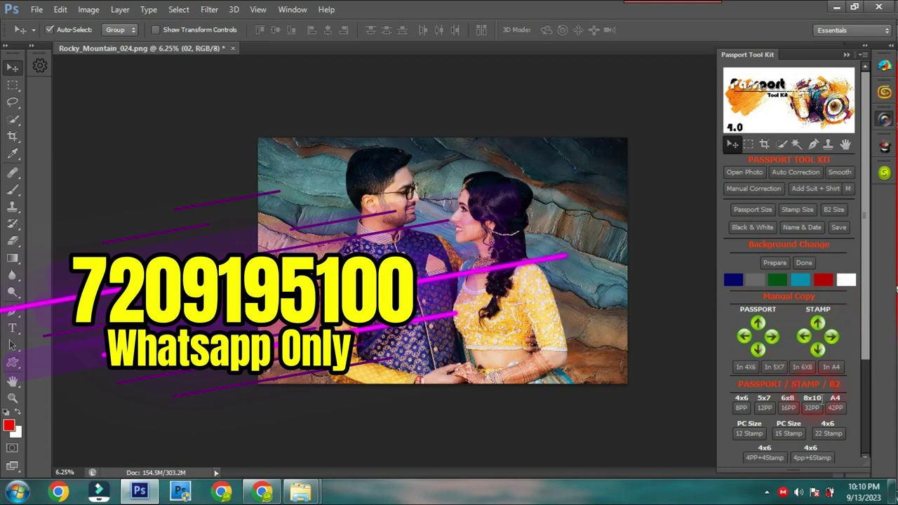
pyautogui.scroll(-1, 865, 359)
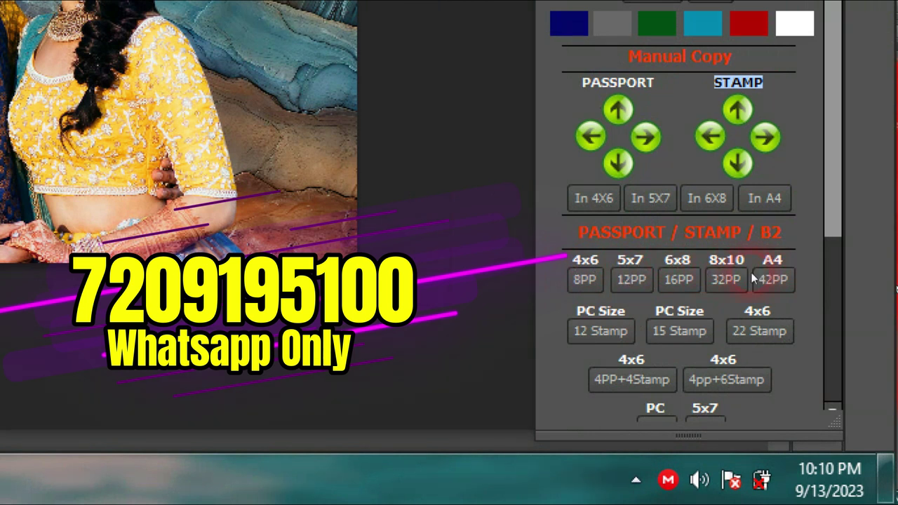
pyautogui.scroll(-3, 841, 275)
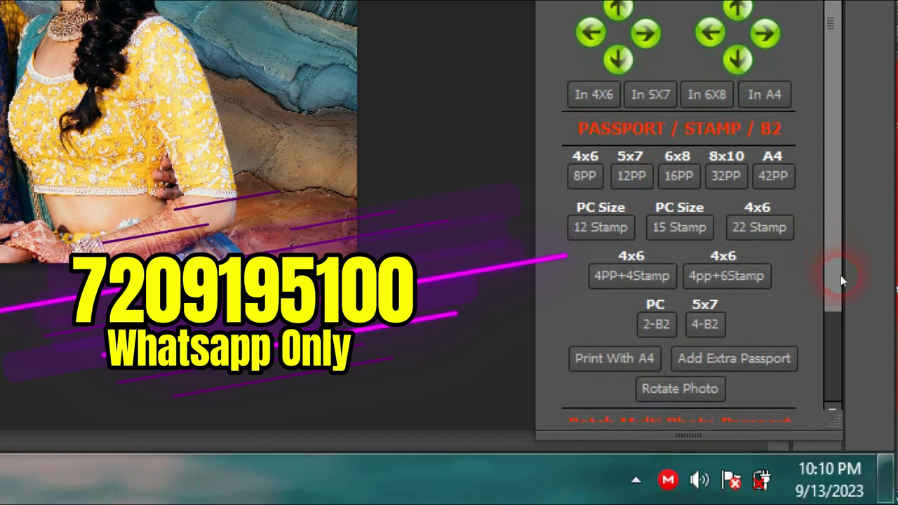
pyautogui.moveTo(832, 320); pyautogui.dragTo(843, 391)
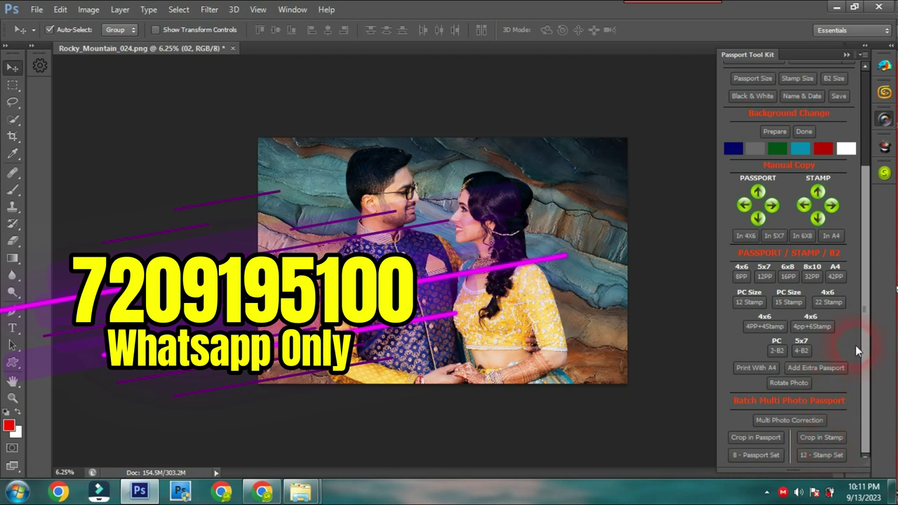
pyautogui.moveTo(868, 291); pyautogui.dragTo(866, 184)
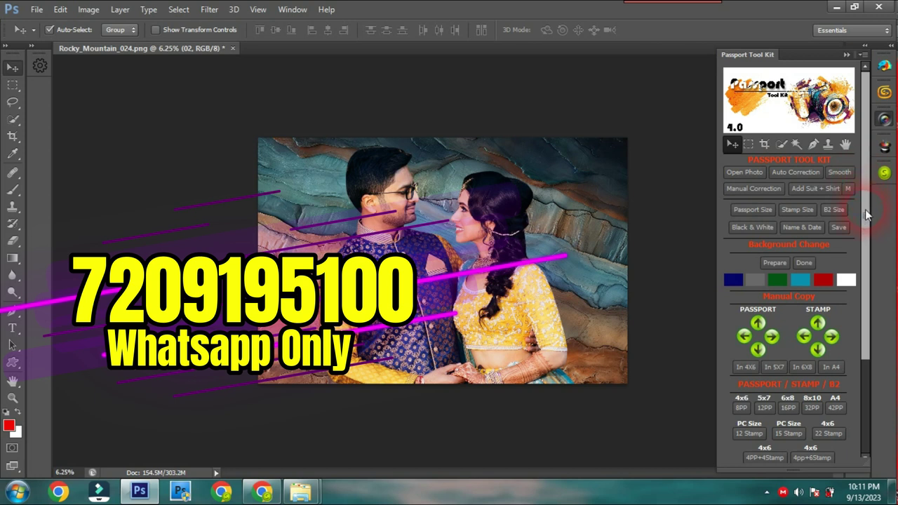
pyautogui.moveTo(866, 216)
pyautogui.mouseDown()
pyautogui.moveTo(865, 326)
pyautogui.moveTo(851, 242)
pyautogui.mouseUp()
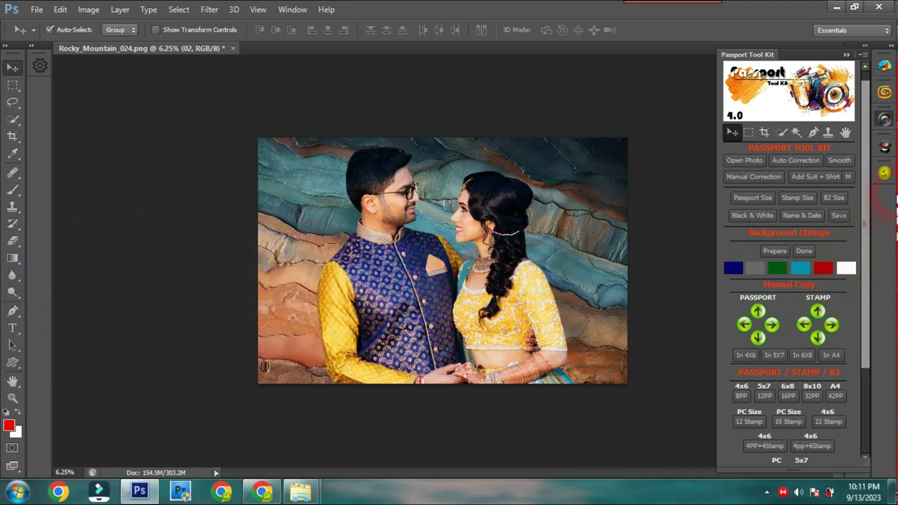
# - Collapse the Passport Tool Kit panel and select the Background layer in the Layers panel
pyautogui.click(884, 120)
pyautogui.click(865, 68)
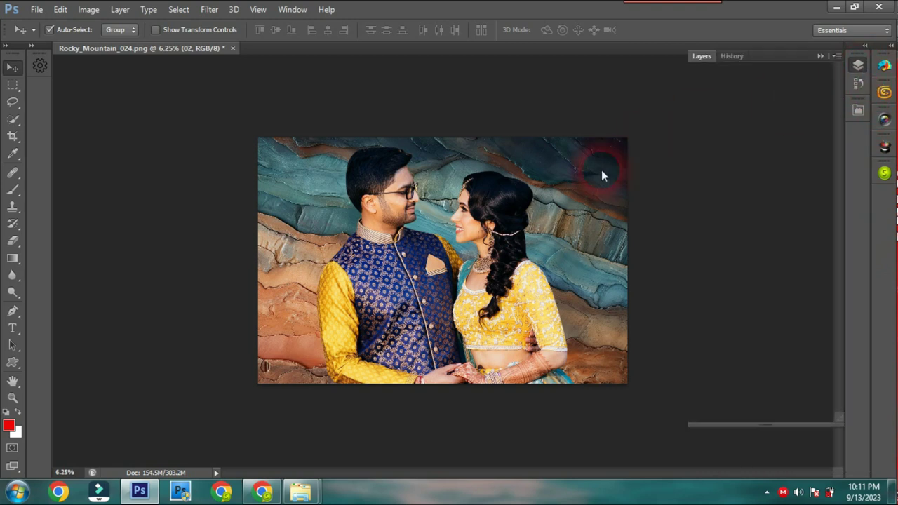
pyautogui.click(590, 233)
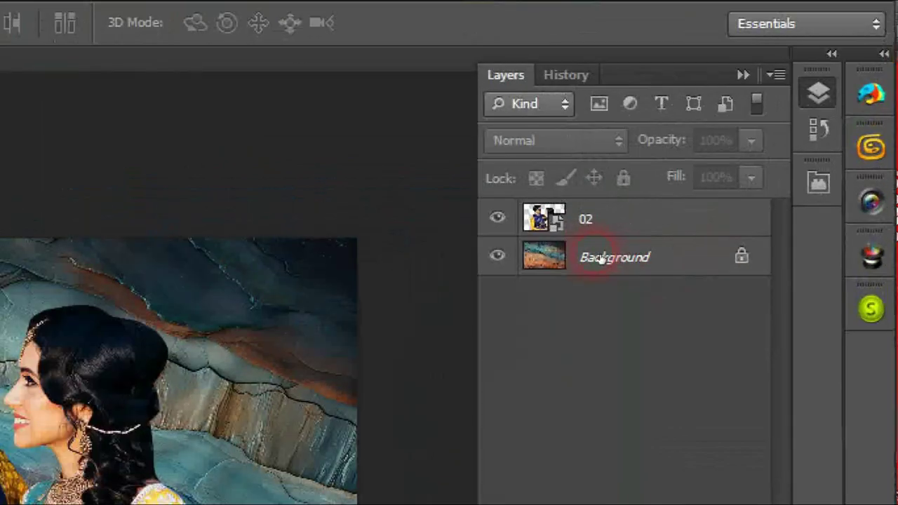
pyautogui.click(743, 151)
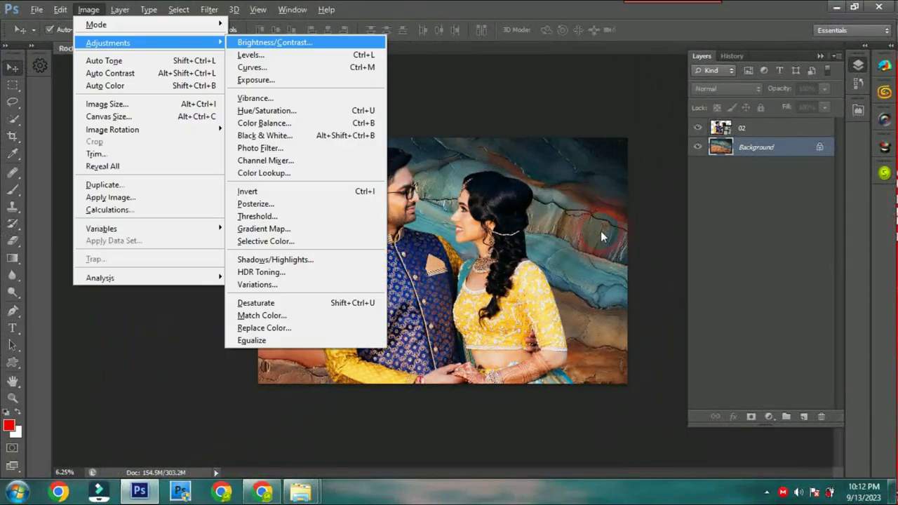
# - Try Color Balance sliders on the Background, shifting between cyan-red and yellow-blue
pyautogui.hotkey('ctrl', 'b')
pyautogui.keyDown('alt'); pyautogui.click(807, 149); pyautogui.keyUp('alt')
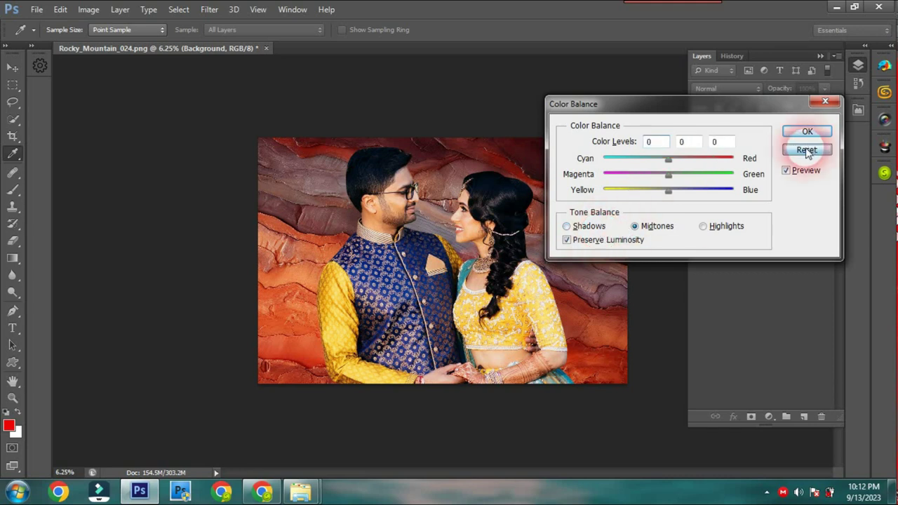
pyautogui.moveTo(698, 105); pyautogui.dragTo(801, 82)
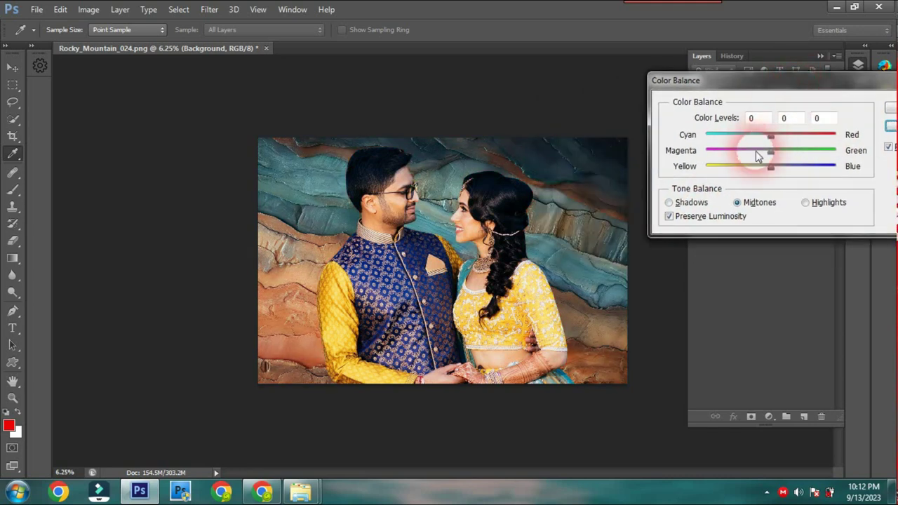
pyautogui.hotkey('ctrl', '+')
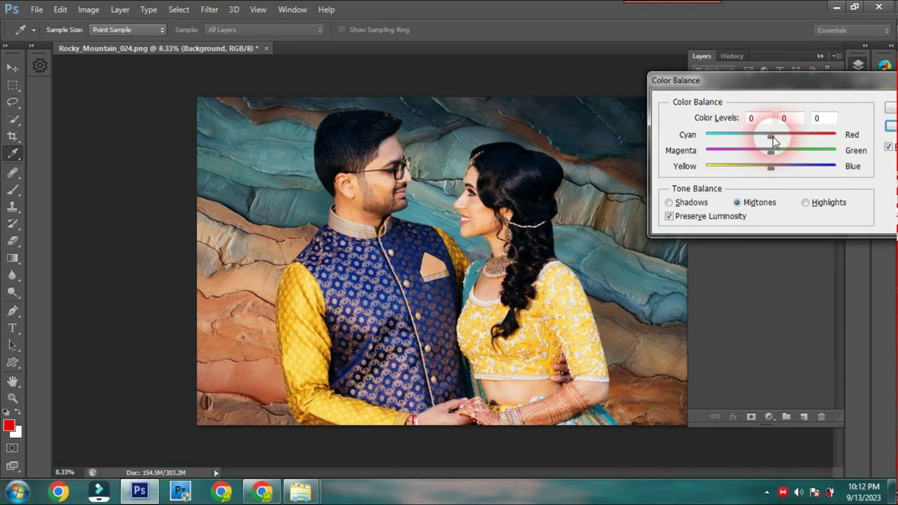
pyautogui.moveTo(774, 140); pyautogui.dragTo(699, 138)
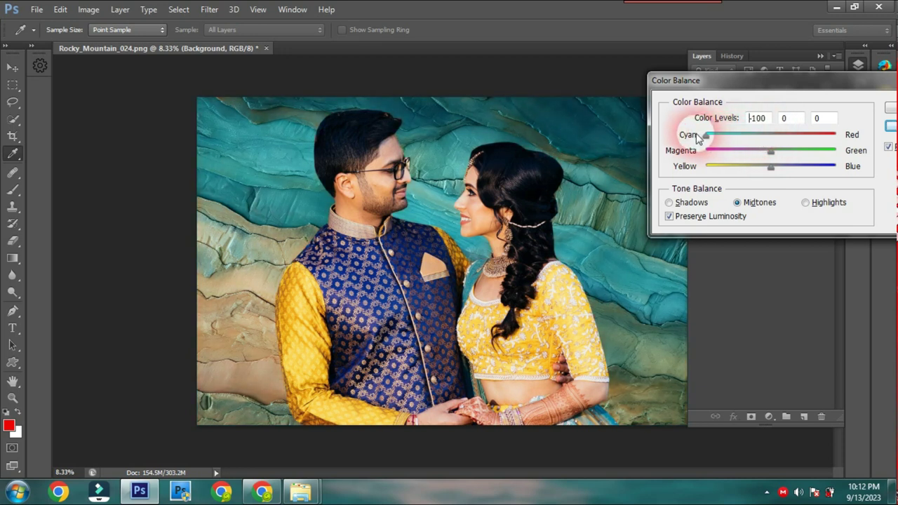
pyautogui.moveTo(690, 138)
pyautogui.mouseDown()
pyautogui.moveTo(828, 139)
pyautogui.moveTo(818, 136)
pyautogui.moveTo(771, 136)
pyautogui.moveTo(828, 154)
pyautogui.moveTo(691, 158)
pyautogui.moveTo(772, 151)
pyautogui.moveTo(718, 174)
pyautogui.moveTo(702, 171)
pyautogui.moveTo(838, 175)
pyautogui.moveTo(844, 134)
pyautogui.moveTo(784, 154)
pyautogui.moveTo(809, 151)
pyautogui.moveTo(741, 137)
pyautogui.moveTo(802, 136)
pyautogui.mouseUp()
pyautogui.moveTo(771, 166)
pyautogui.mouseDown()
pyautogui.moveTo(723, 172)
pyautogui.moveTo(817, 174)
pyautogui.moveTo(812, 160)
pyautogui.moveTo(736, 152)
pyautogui.moveTo(832, 133)
pyautogui.mouseUp()
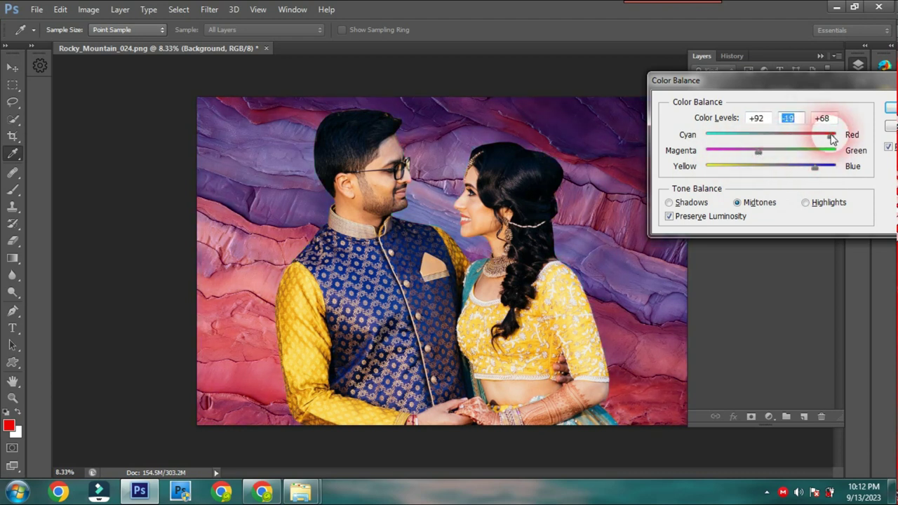
# - Discard the colour balance and place a Background copy layer above layer 02
pyautogui.press('v')
pyautogui.click(892, 125)
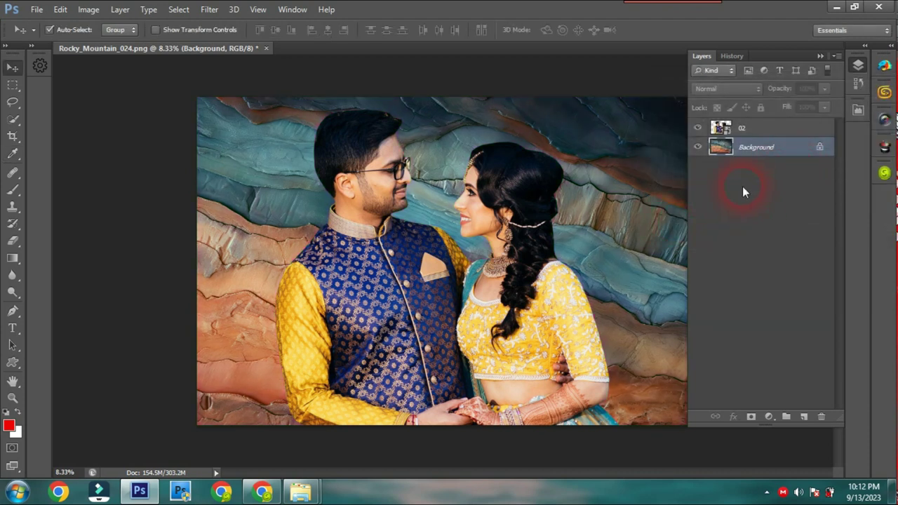
pyautogui.moveTo(757, 151)
pyautogui.mouseDown()
pyautogui.moveTo(786, 240)
pyautogui.moveTo(805, 416)
pyautogui.mouseUp()
pyautogui.moveTo(743, 152); pyautogui.dragTo(762, 132)
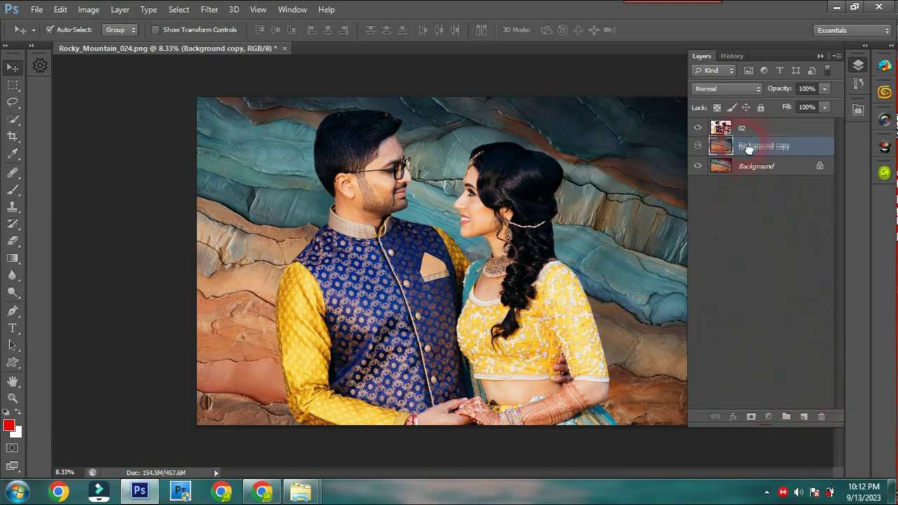
pyautogui.click(443, 278)
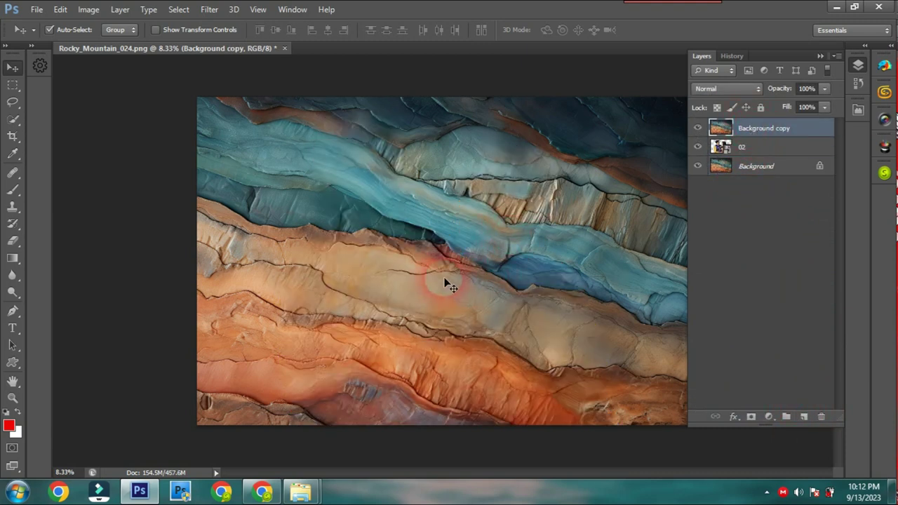
# - Cycle the Background copy through blend modes from Dissolve to Luminosity, then return it to Normal
pyautogui.click(726, 88)
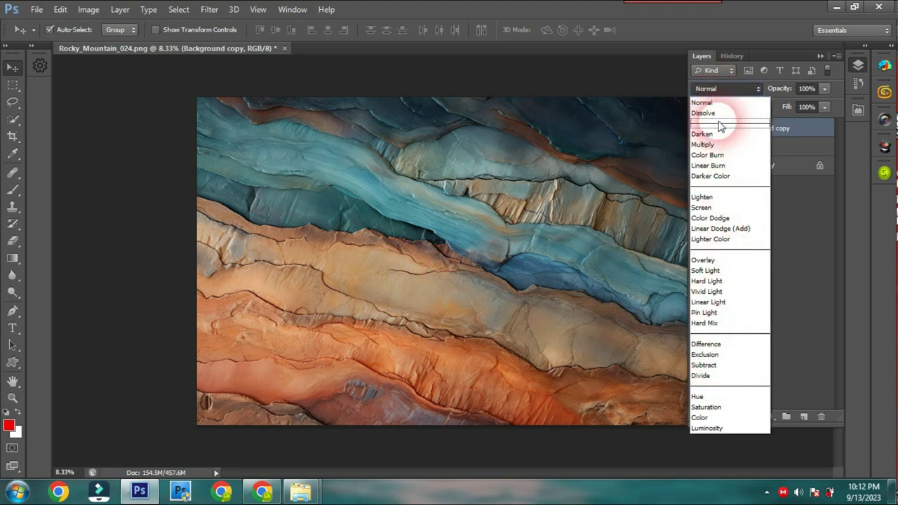
pyautogui.click(715, 103)
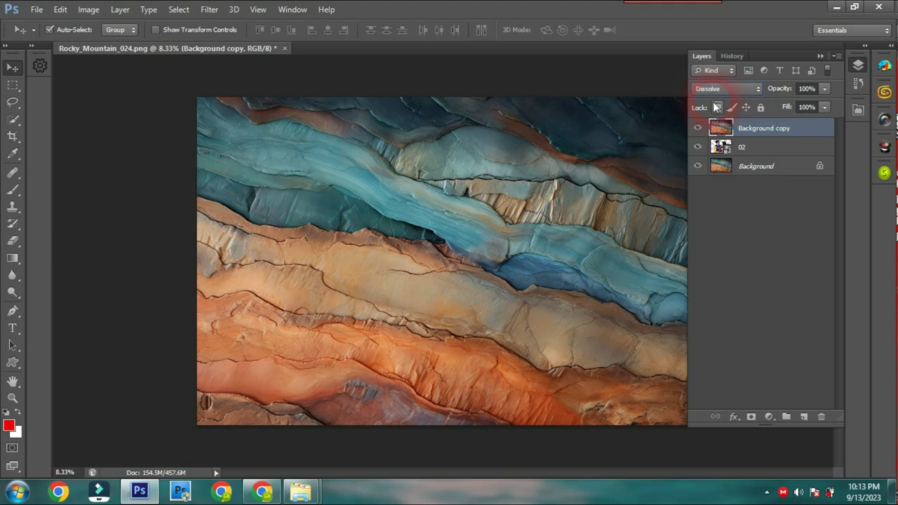
pyautogui.press('Down')
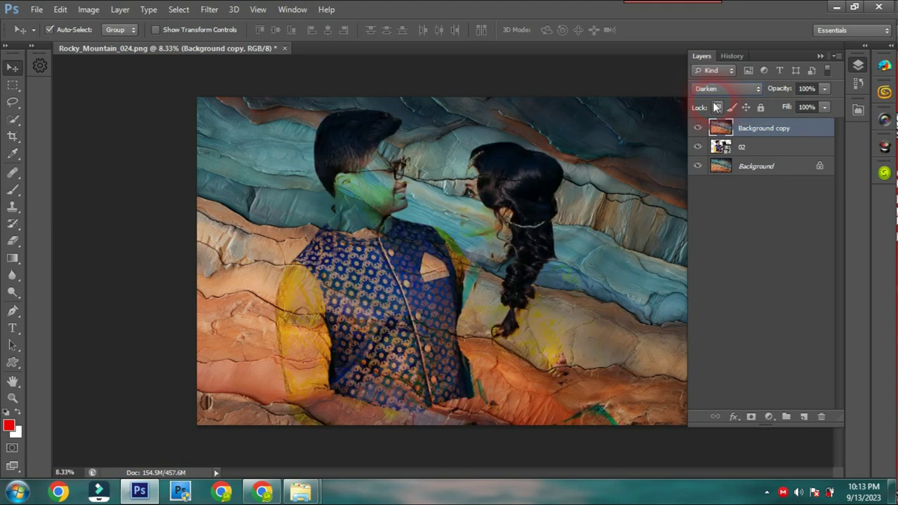
pyautogui.press('Down')
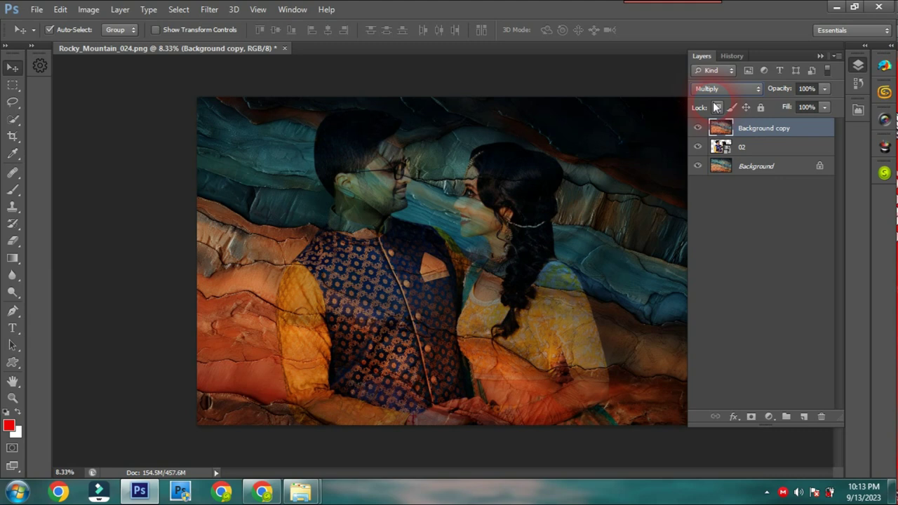
pyautogui.press('Down')
pyautogui.press('Down')
pyautogui.press('Down')
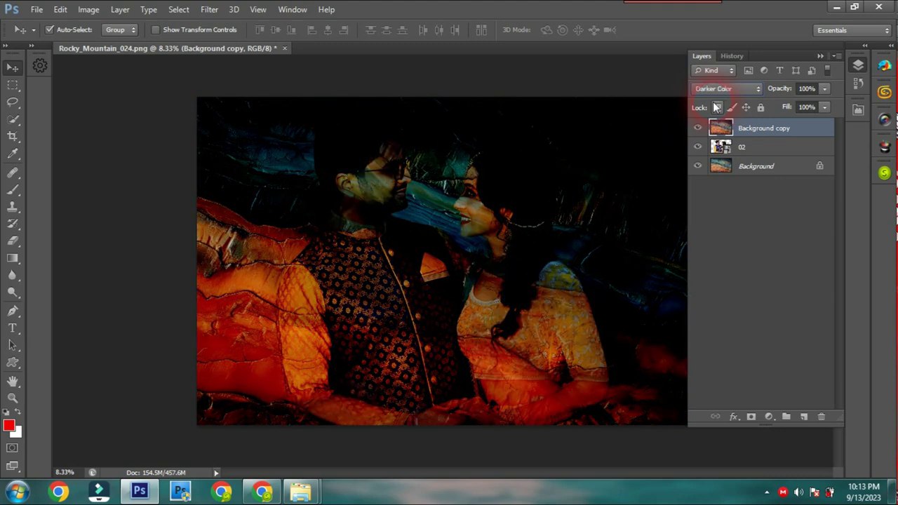
pyautogui.press('Down')
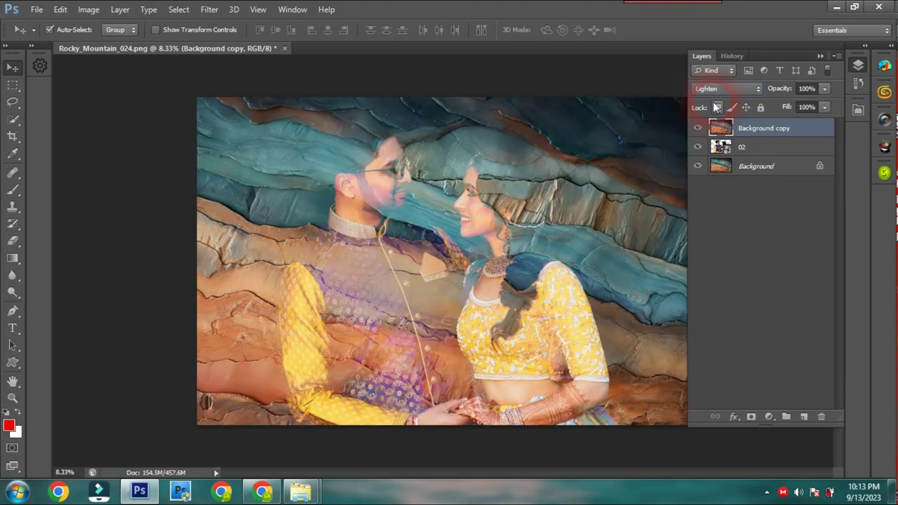
pyautogui.press('Down')
pyautogui.press('Down')
pyautogui.press('Down')
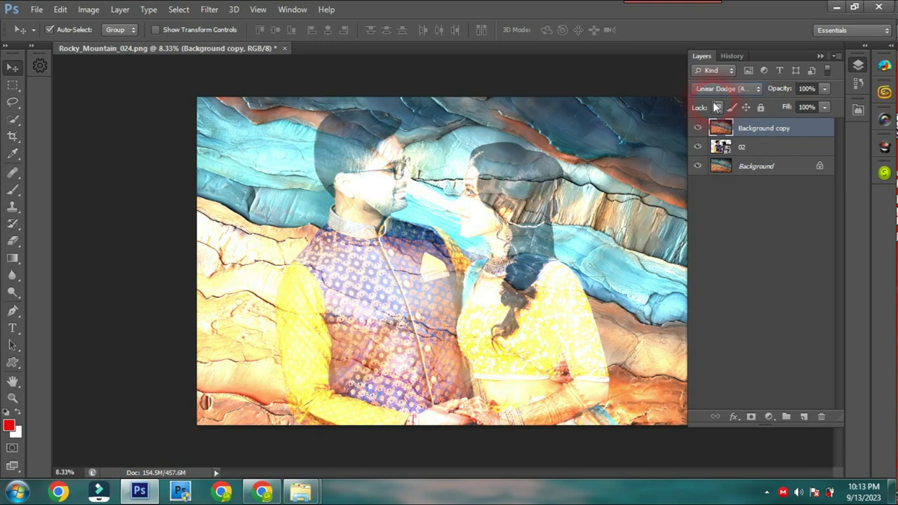
pyautogui.press('Down')
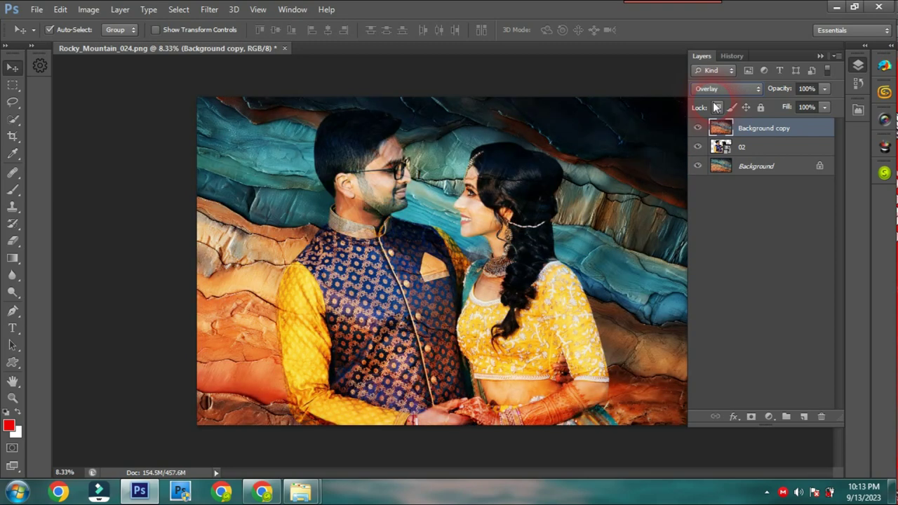
pyautogui.press('Down')
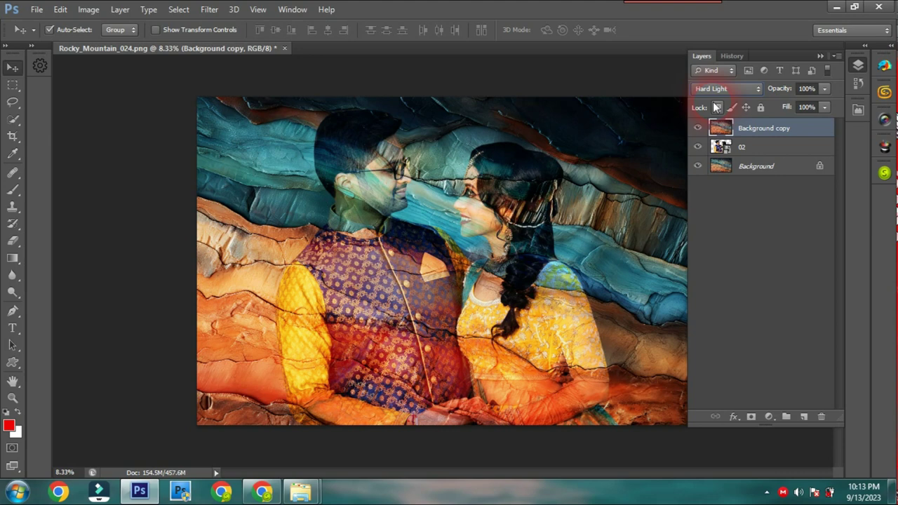
pyautogui.press('Down')
pyautogui.press('Down')
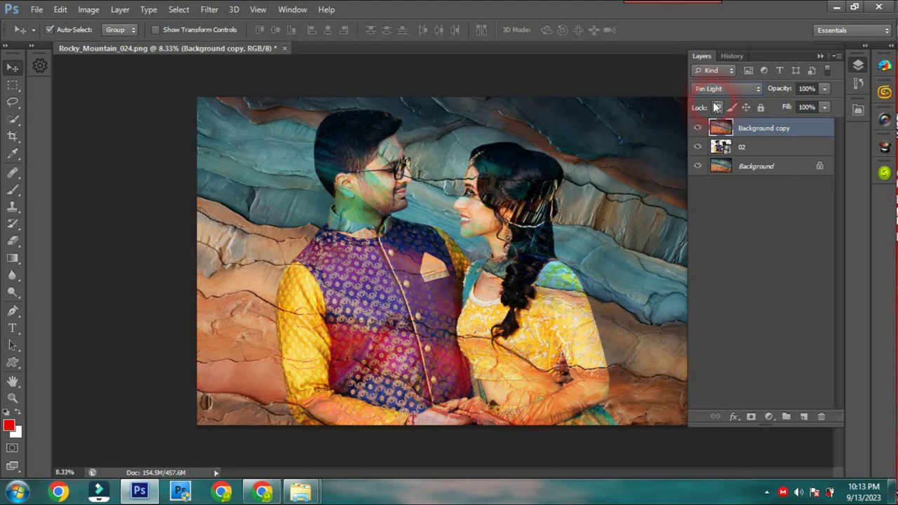
pyautogui.press('Down')
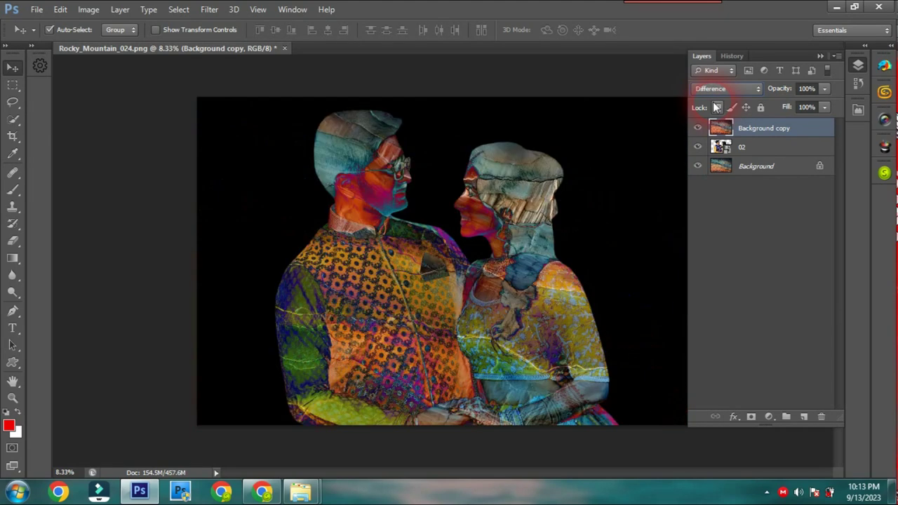
pyautogui.press('Down')
pyautogui.press('Down')
pyautogui.press('Down')
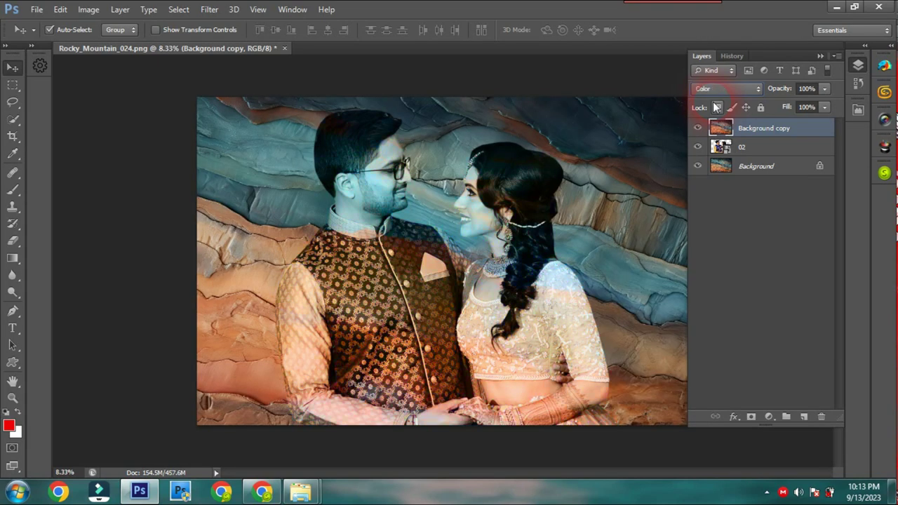
pyautogui.press('Down')
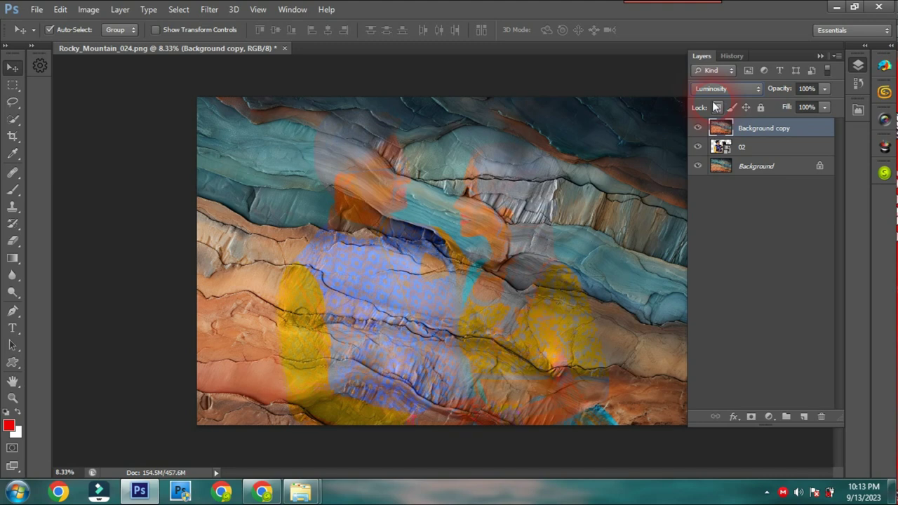
pyautogui.click(708, 90)
pyautogui.click(726, 102)
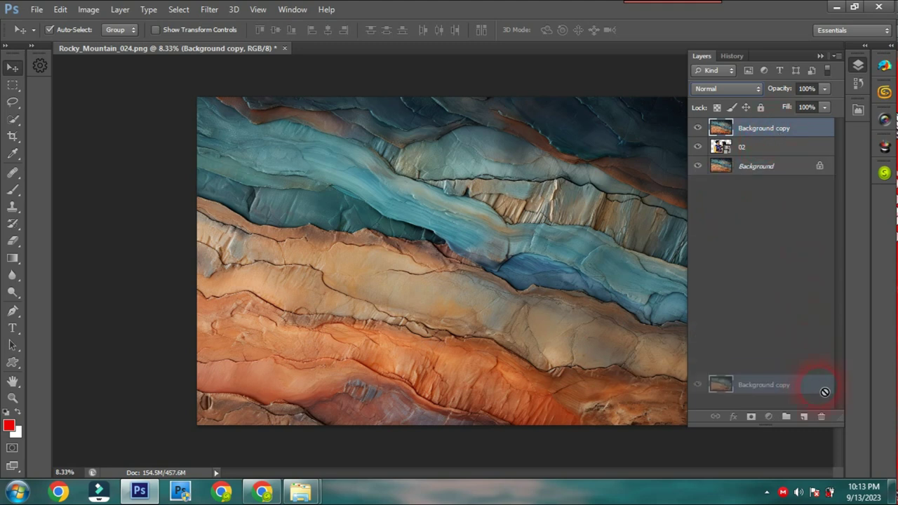
# - Replace the Background copy with a new layer filled with the yellow-orange gradient preset
pyautogui.moveTo(779, 135); pyautogui.dragTo(822, 418)
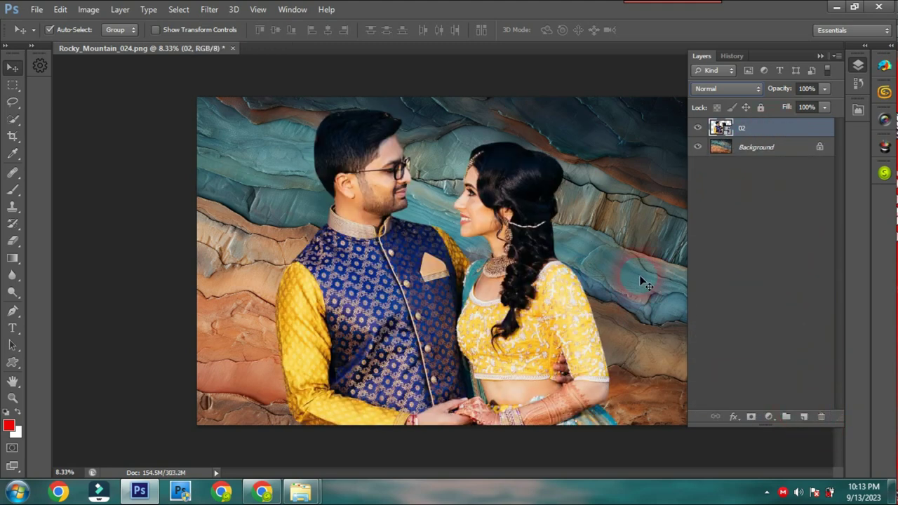
pyautogui.click(803, 419)
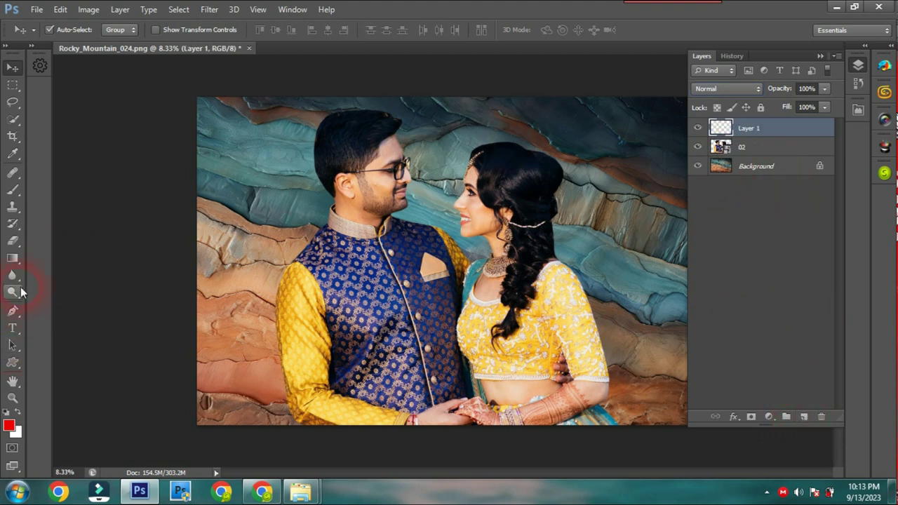
pyautogui.click(12, 258)
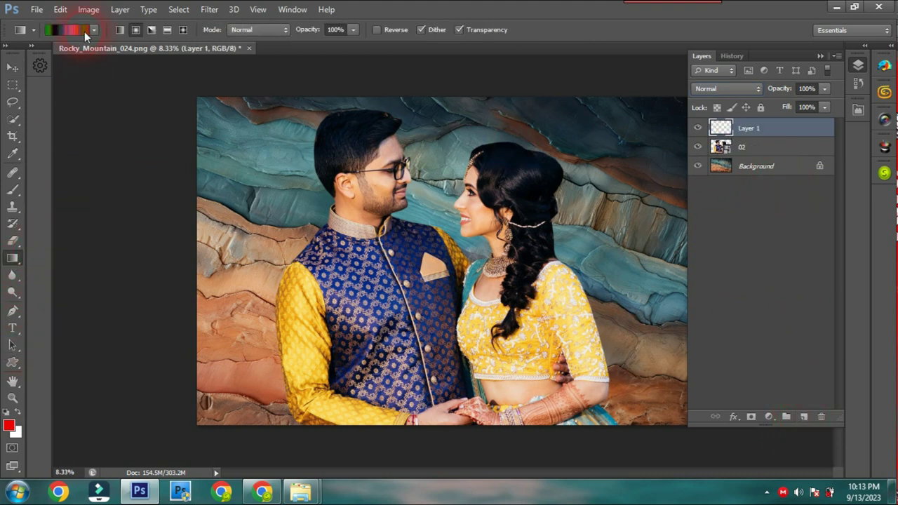
pyautogui.click(93, 31)
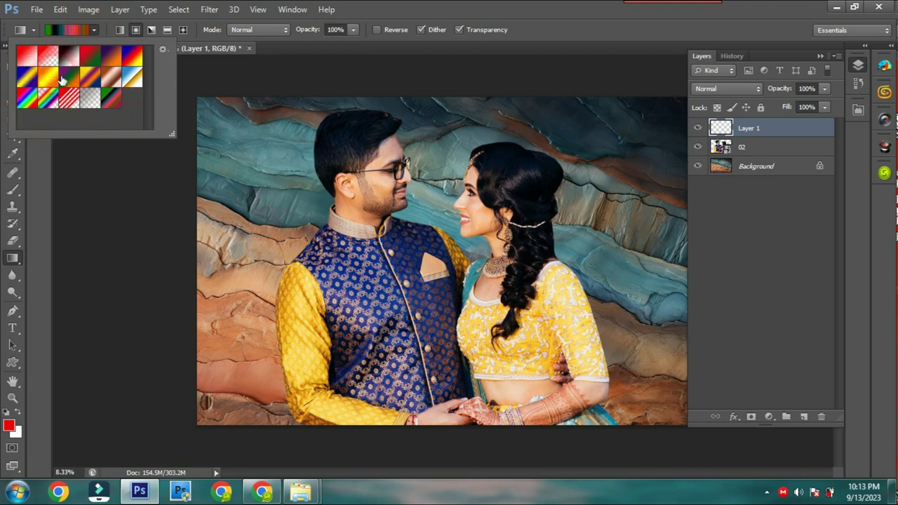
pyautogui.click(55, 80)
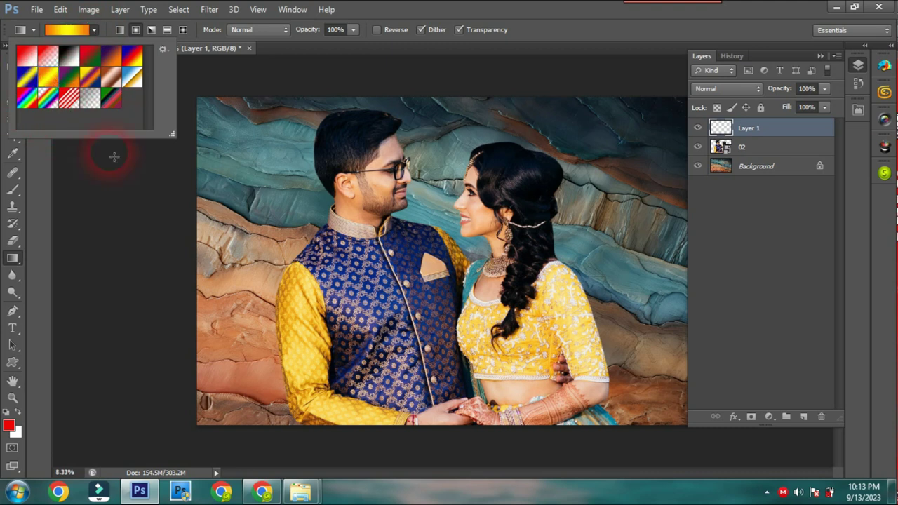
pyautogui.click(223, 147)
pyautogui.moveTo(388, 219)
pyautogui.mouseDown()
pyautogui.moveTo(681, 360)
pyautogui.moveTo(529, 350)
pyautogui.mouseUp()
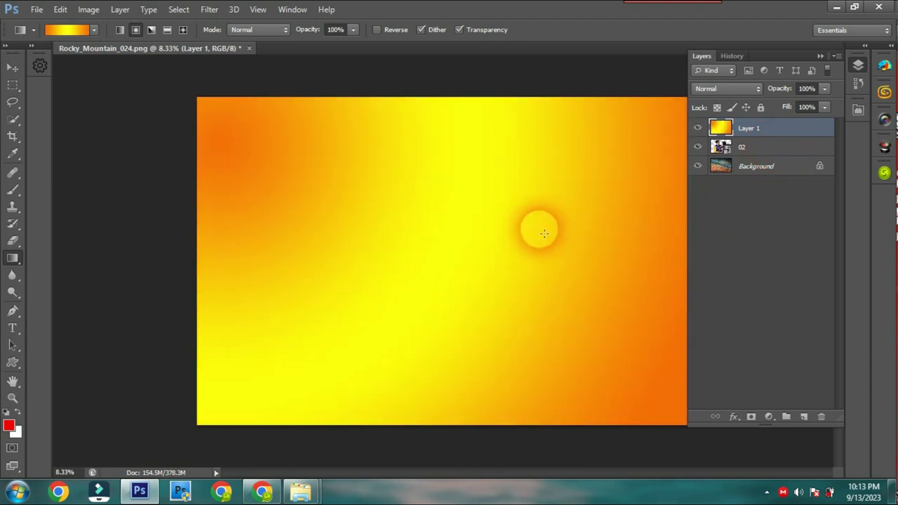
pyautogui.click(736, 211)
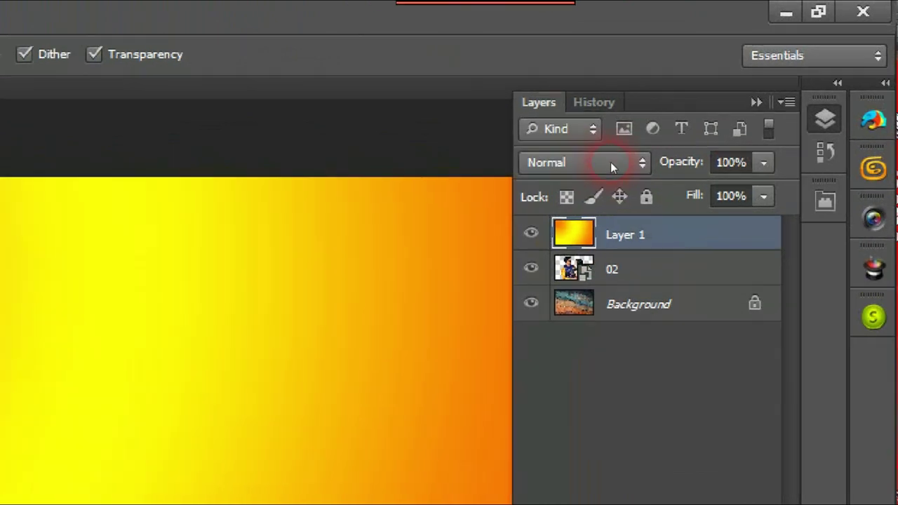
# - Try Soft Light, Screen, Overlay, Hue and Multiply on the gradient layer, then delete it
pyautogui.click(743, 90)
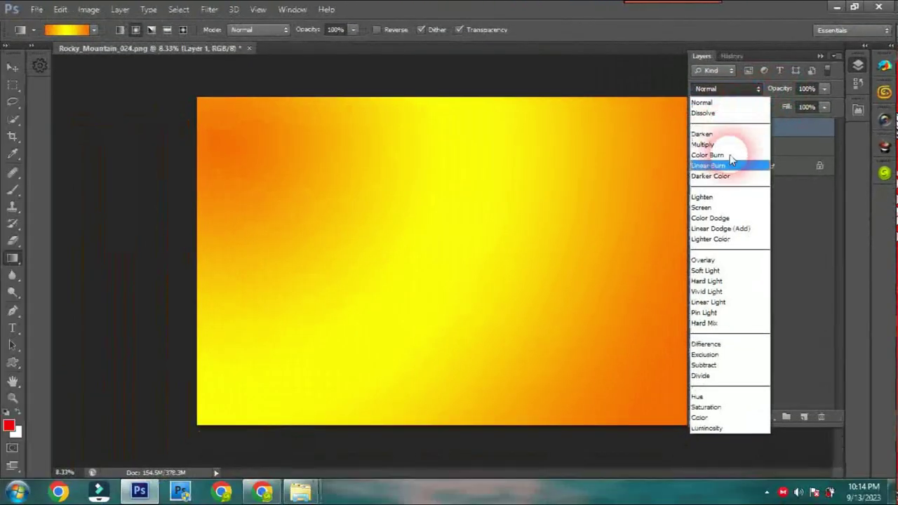
pyautogui.click(730, 267)
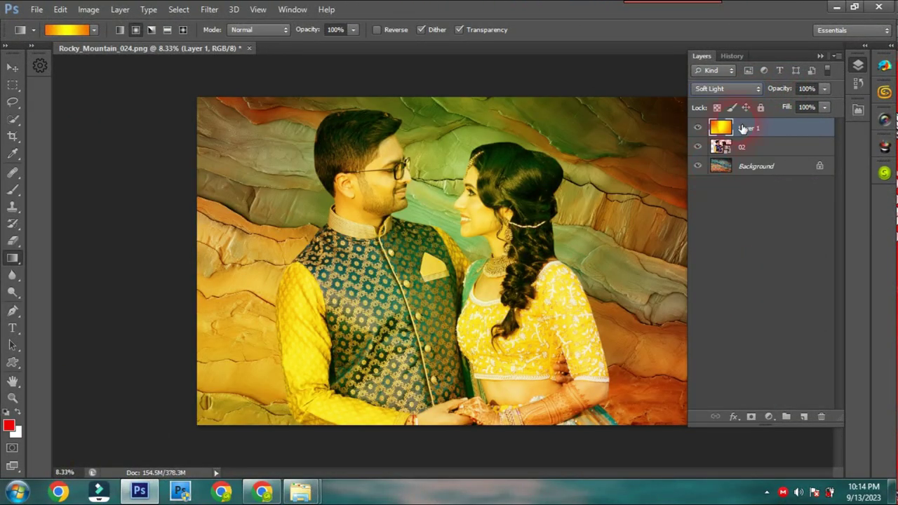
pyautogui.click(742, 89)
pyautogui.click(728, 208)
pyautogui.click(750, 91)
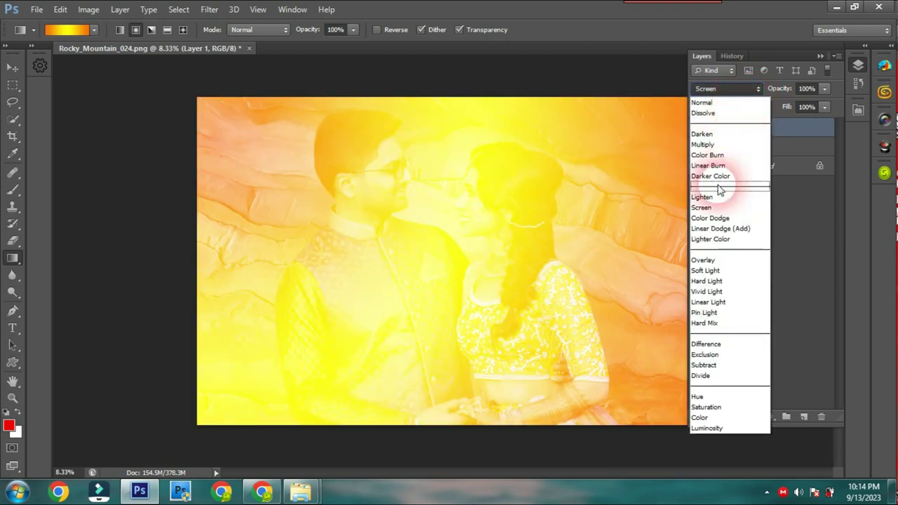
pyautogui.click(730, 256)
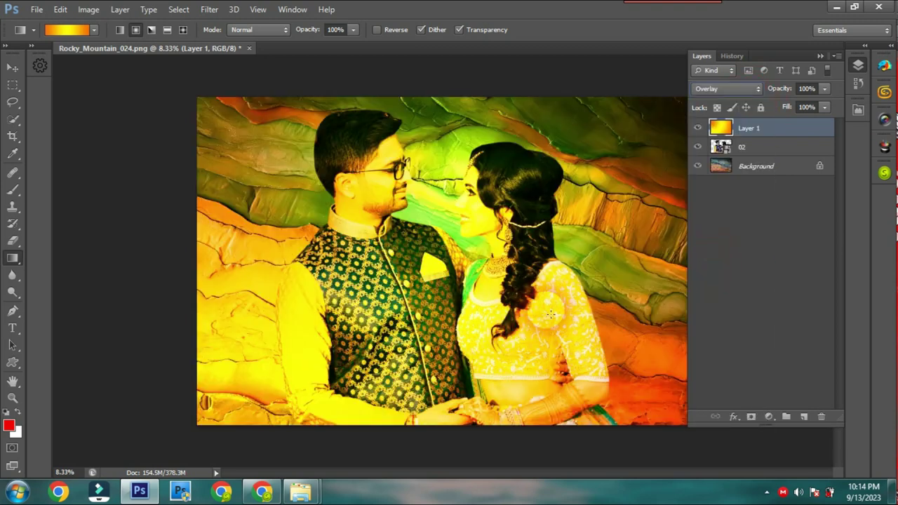
pyautogui.click(757, 90)
pyautogui.click(717, 397)
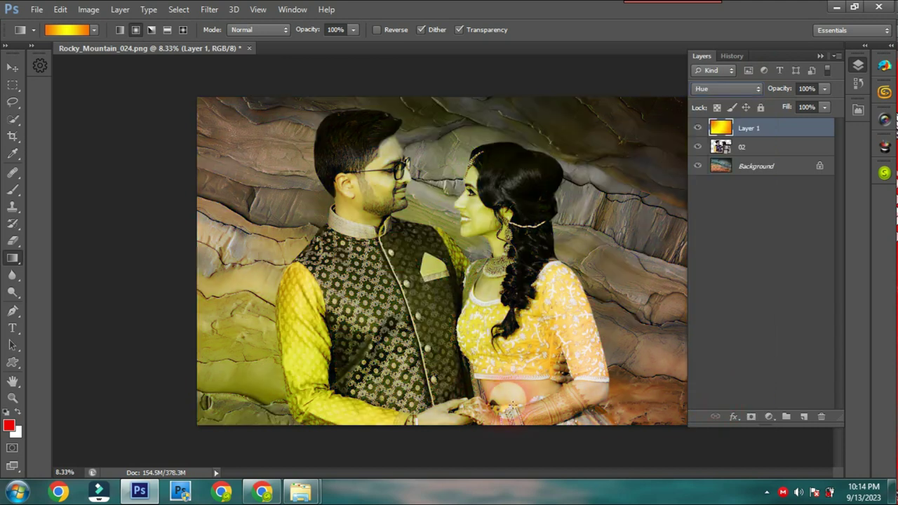
pyautogui.click(754, 88)
pyautogui.click(727, 139)
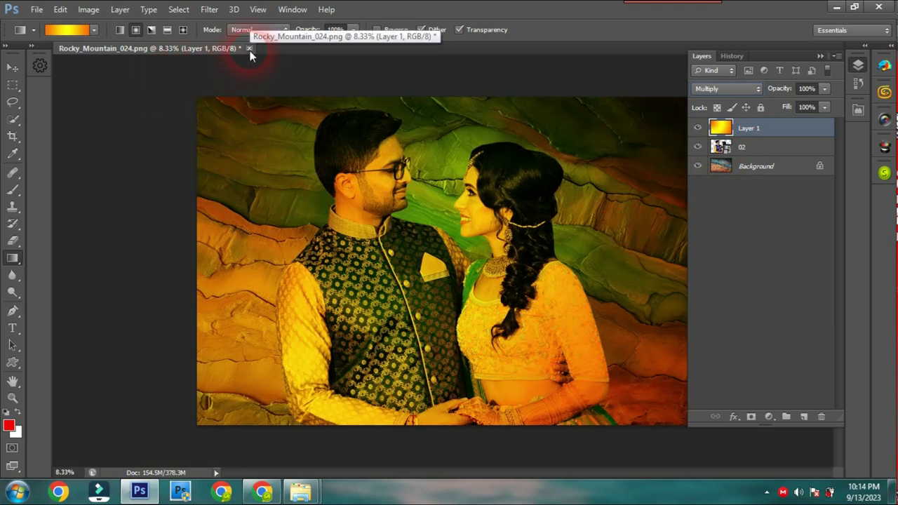
pyautogui.moveTo(809, 134); pyautogui.dragTo(821, 416)
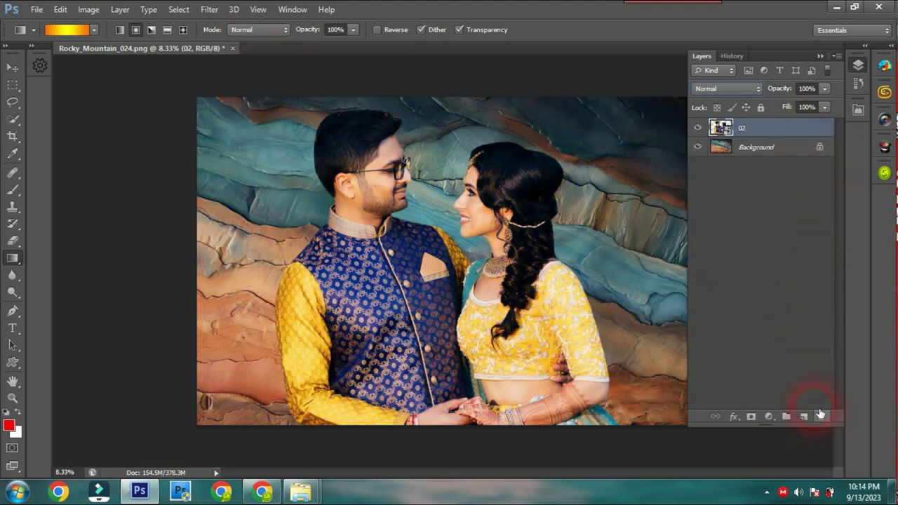
# - Save As JPEG into the Desktop j folder, declining to replace Rocky_Mountain_024.jpg
pyautogui.click(36, 9)
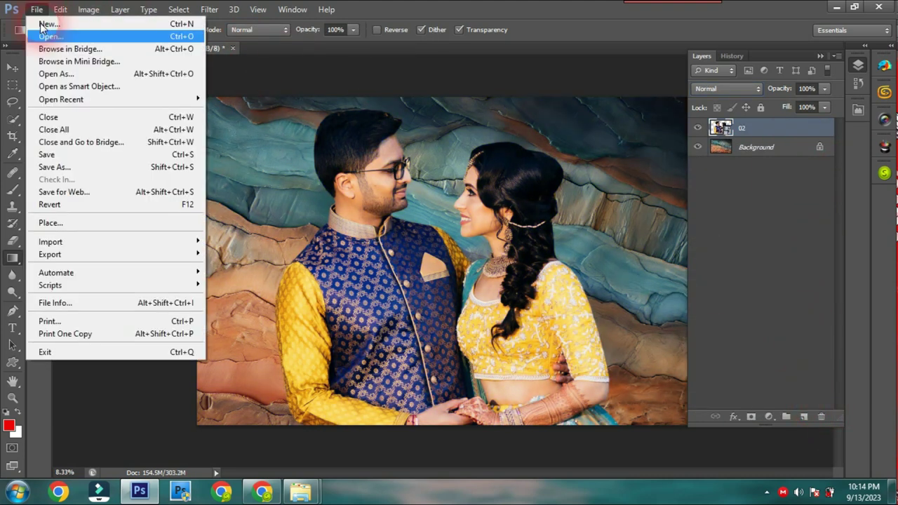
pyautogui.click(89, 162)
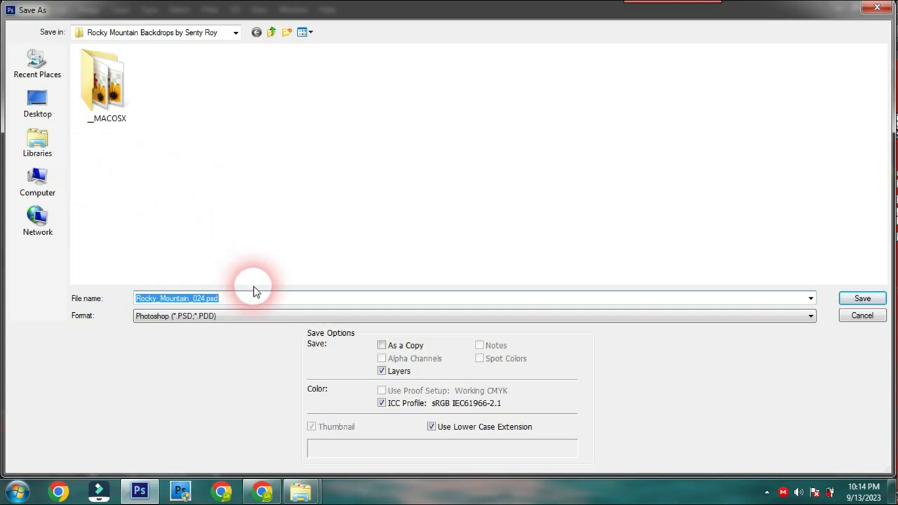
pyautogui.click(246, 316)
pyautogui.click(209, 203)
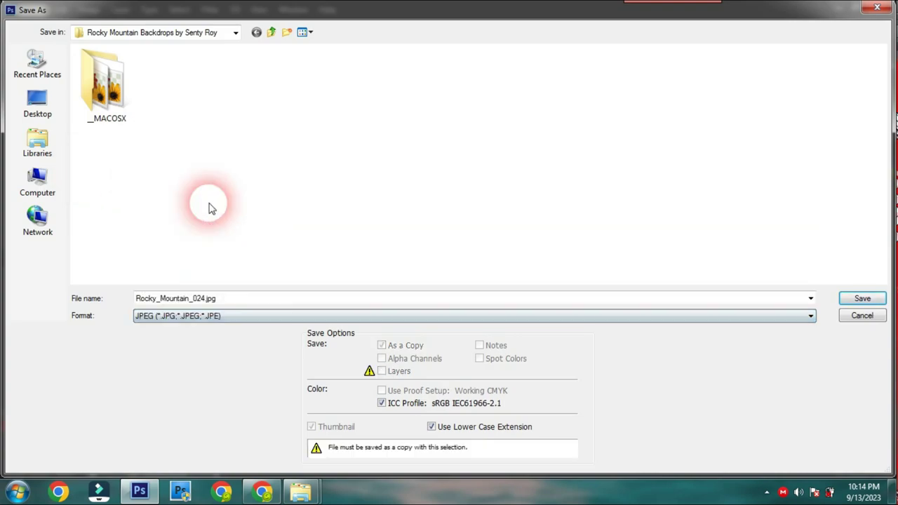
pyautogui.click(59, 119)
pyautogui.doubleClick(172, 181)
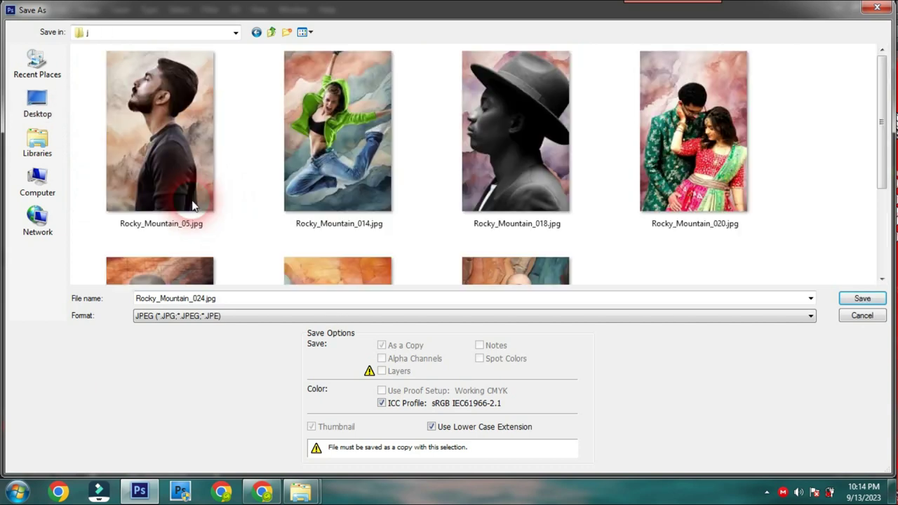
pyautogui.click(863, 299)
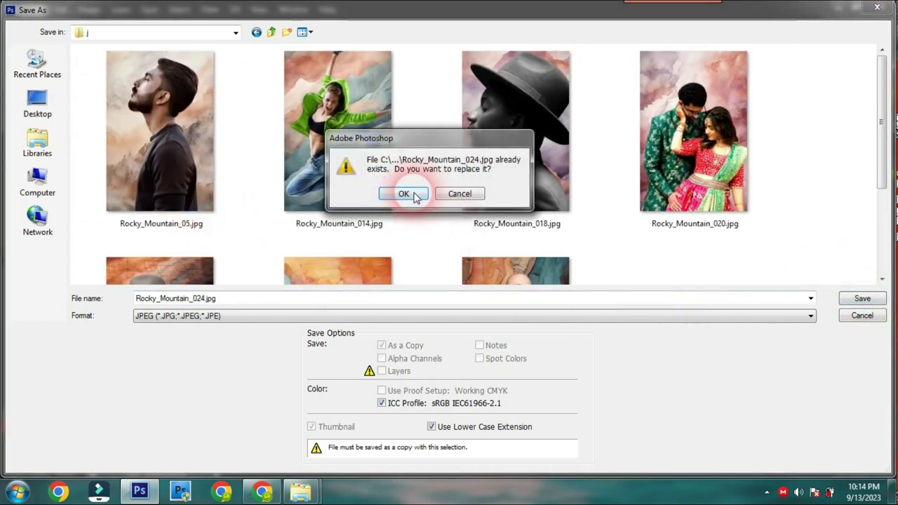
pyautogui.click(455, 197)
# - Give the copy a new file name and save it at maximum JPEG quality 12
pyautogui.doubleClick(186, 299)
pyautogui.click(200, 299)
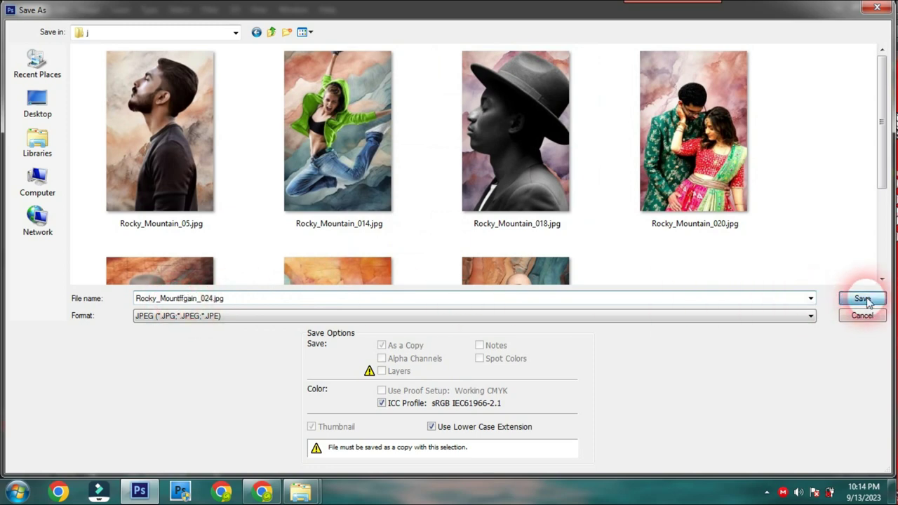
pyautogui.click(862, 298)
pyautogui.click(523, 123)
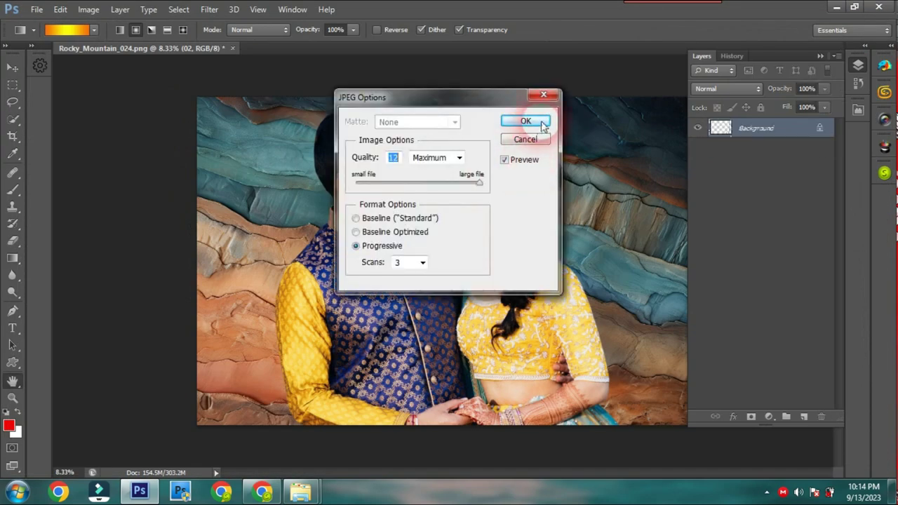